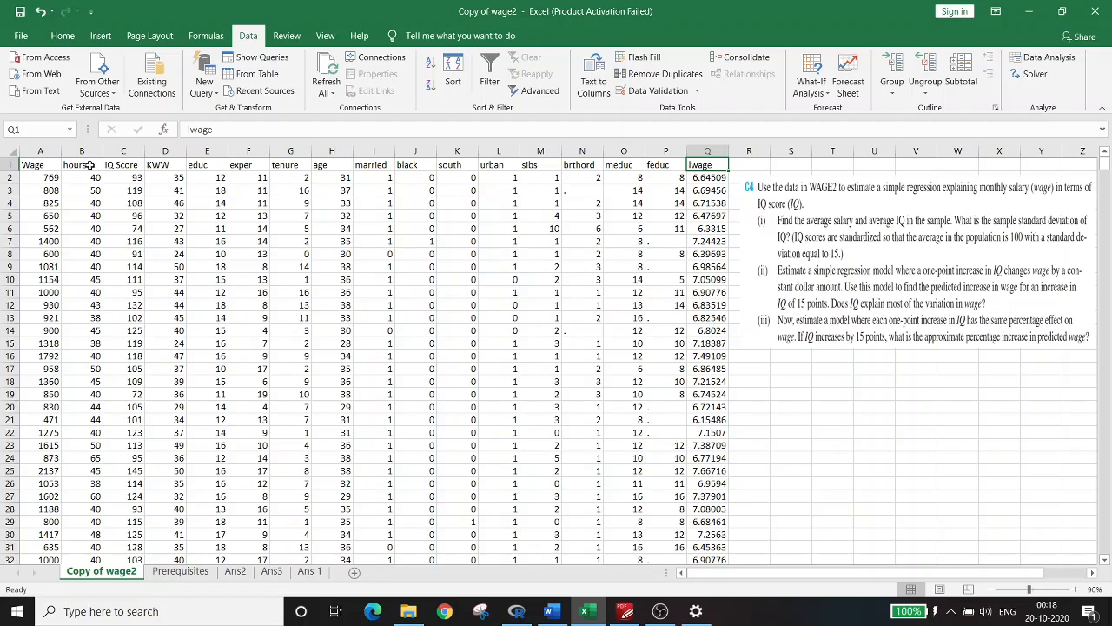
# Review the Wage, IQ Score and educ columns of the wage data alongside exercise C4
pyautogui.click(44, 164)
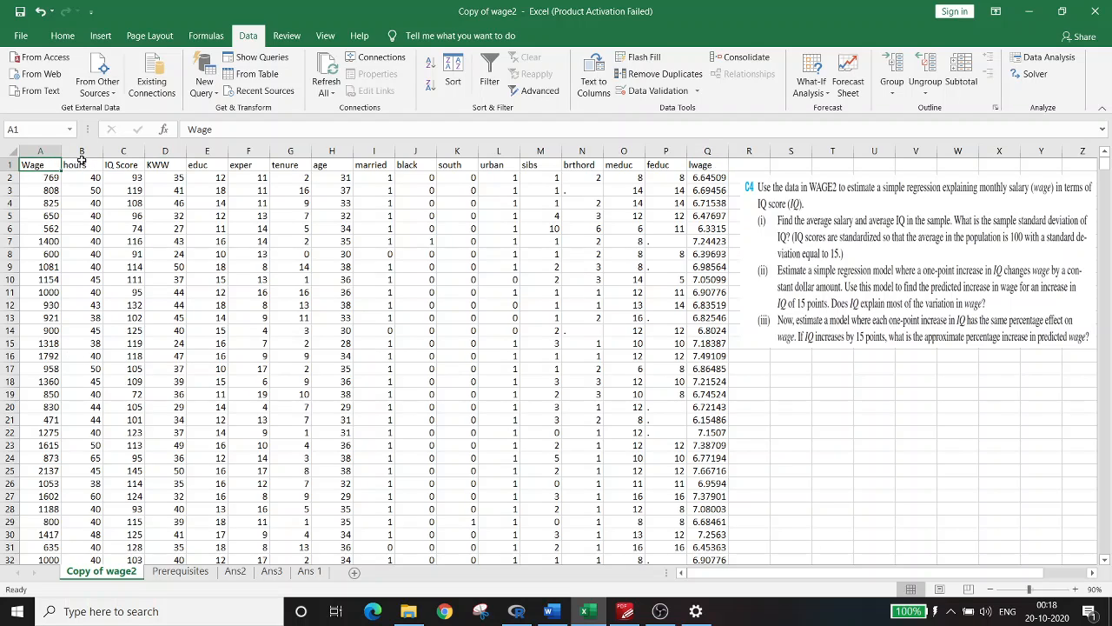
pyautogui.click(82, 161)
pyautogui.click(113, 168)
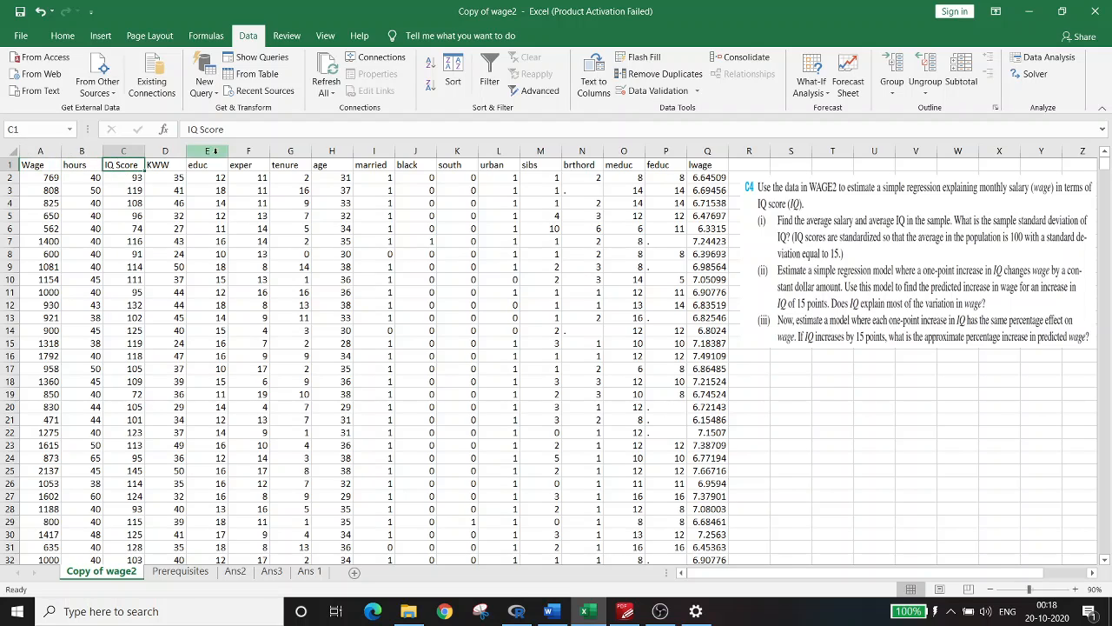
pyautogui.click(215, 167)
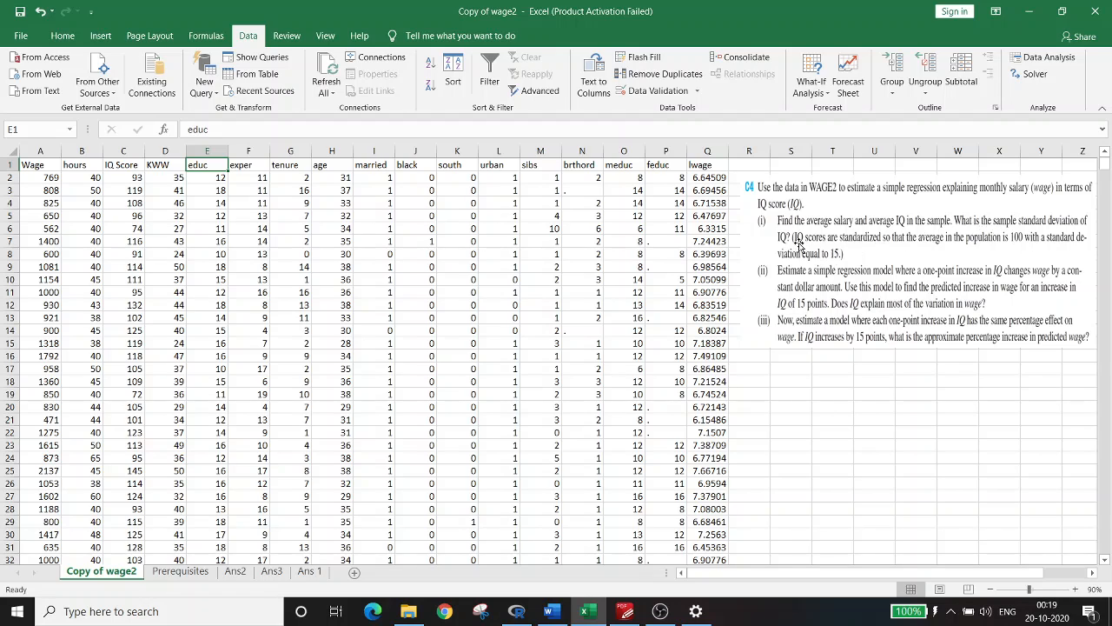
pyautogui.click(121, 175)
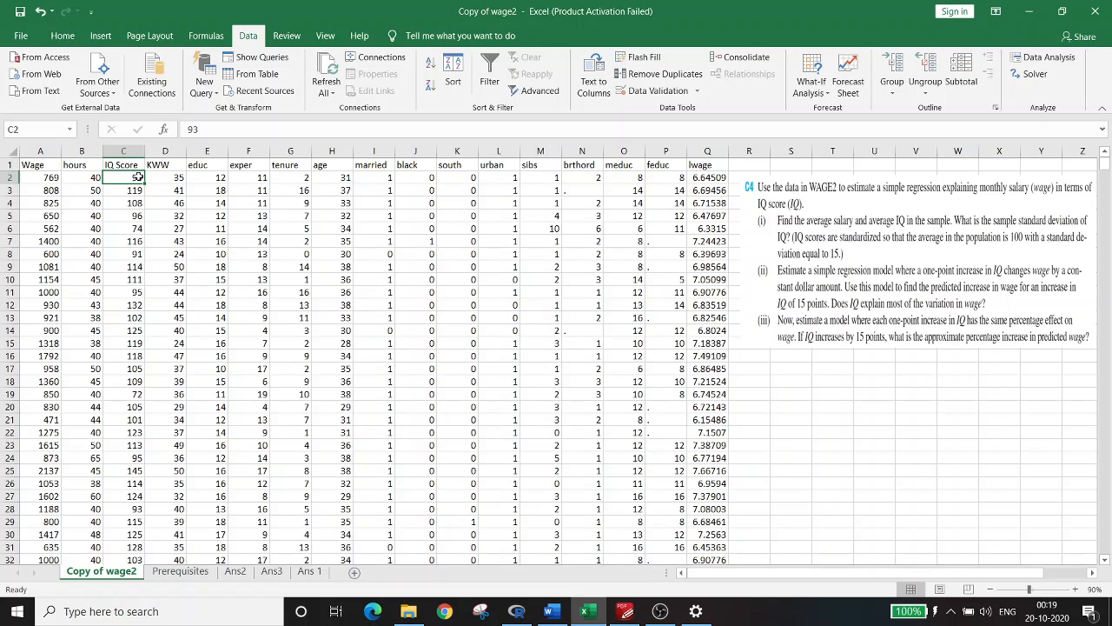
# Inspect the average salary formula on the Ans 1 sheet and compare it with the Wage column in Copy of wage2
pyautogui.click(308, 572)
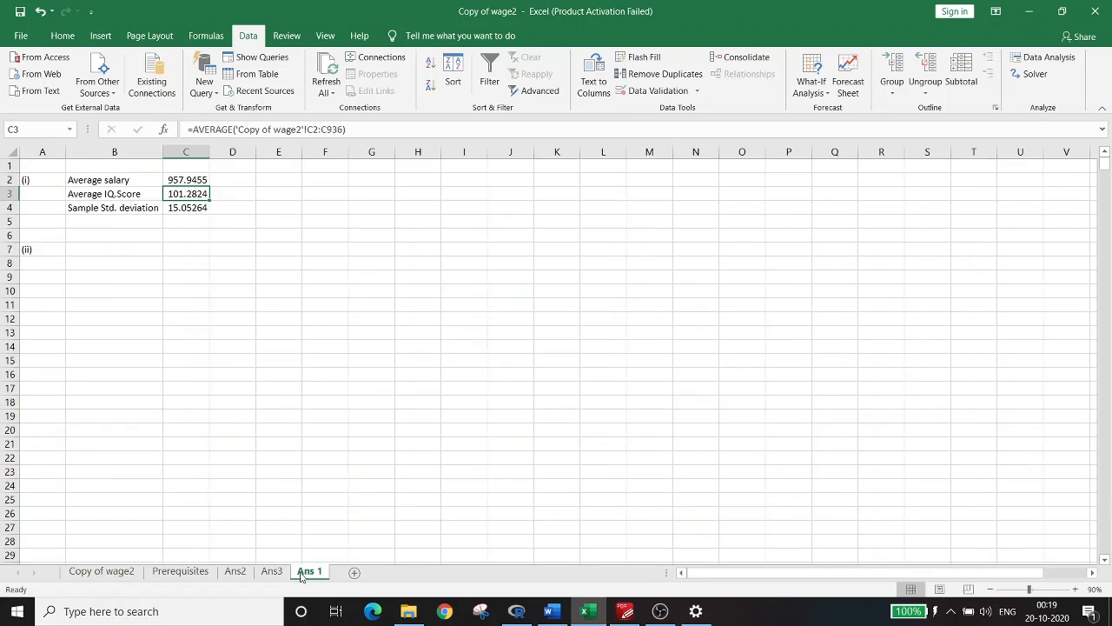
pyautogui.click(194, 183)
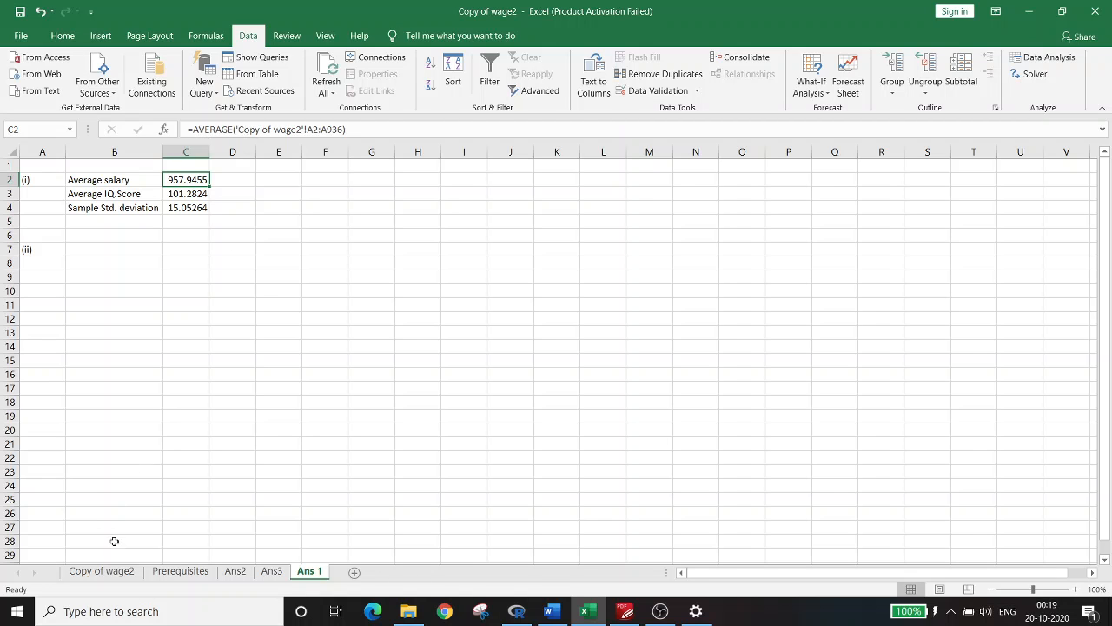
pyautogui.click(117, 576)
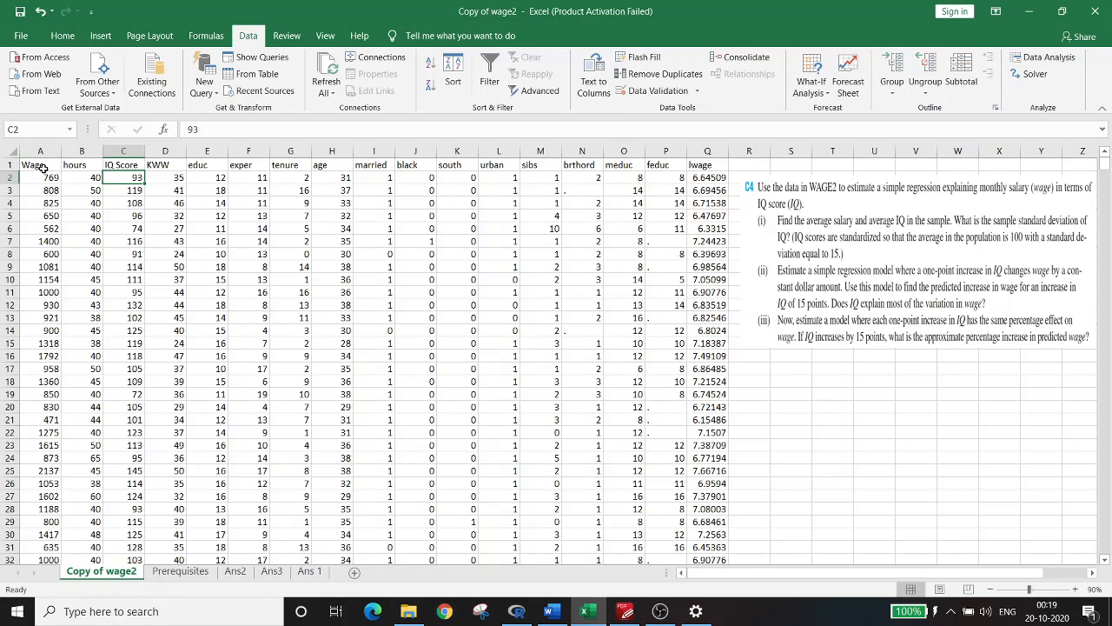
# Inspect the average IQ score formula on Ans 1 and compare it with the IQ Score column in Copy of wage2
pyautogui.click(308, 573)
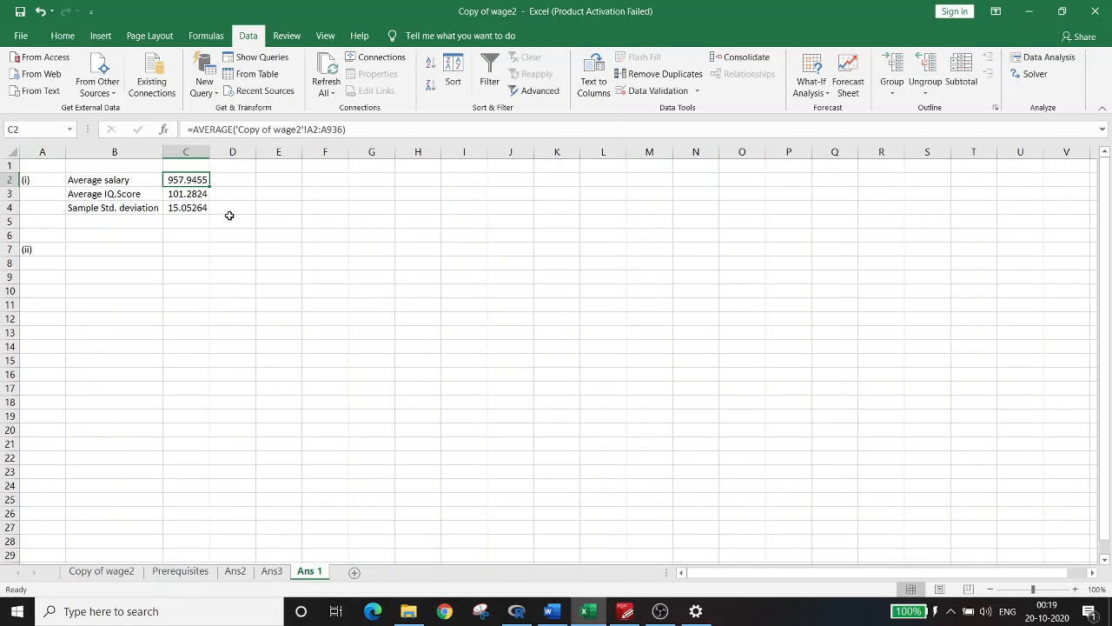
pyautogui.click(126, 198)
pyautogui.click(183, 199)
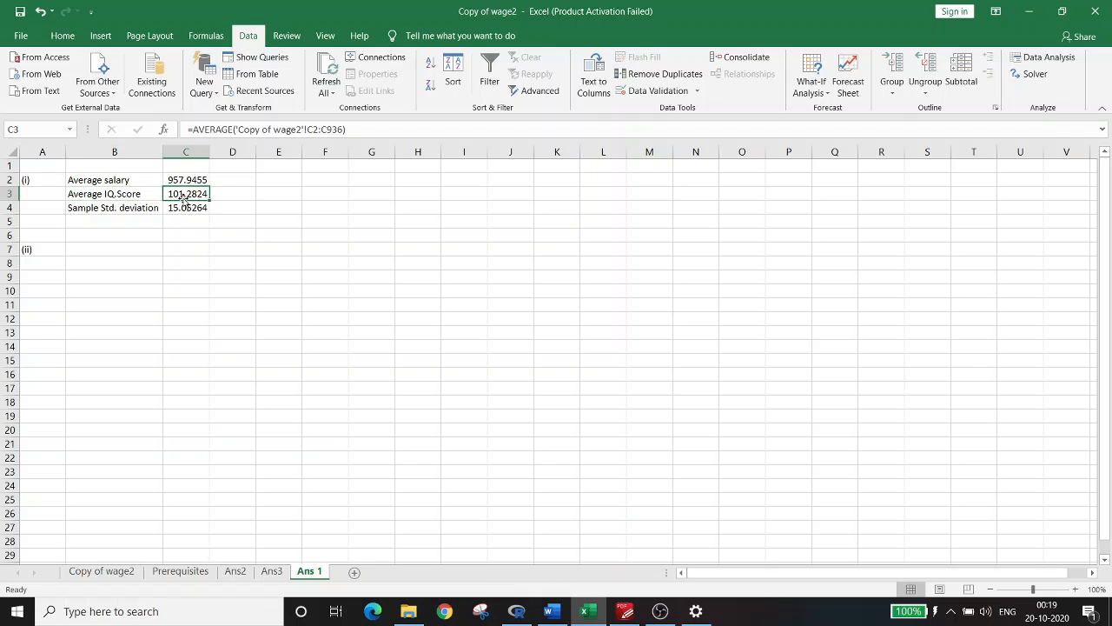
pyautogui.click(126, 570)
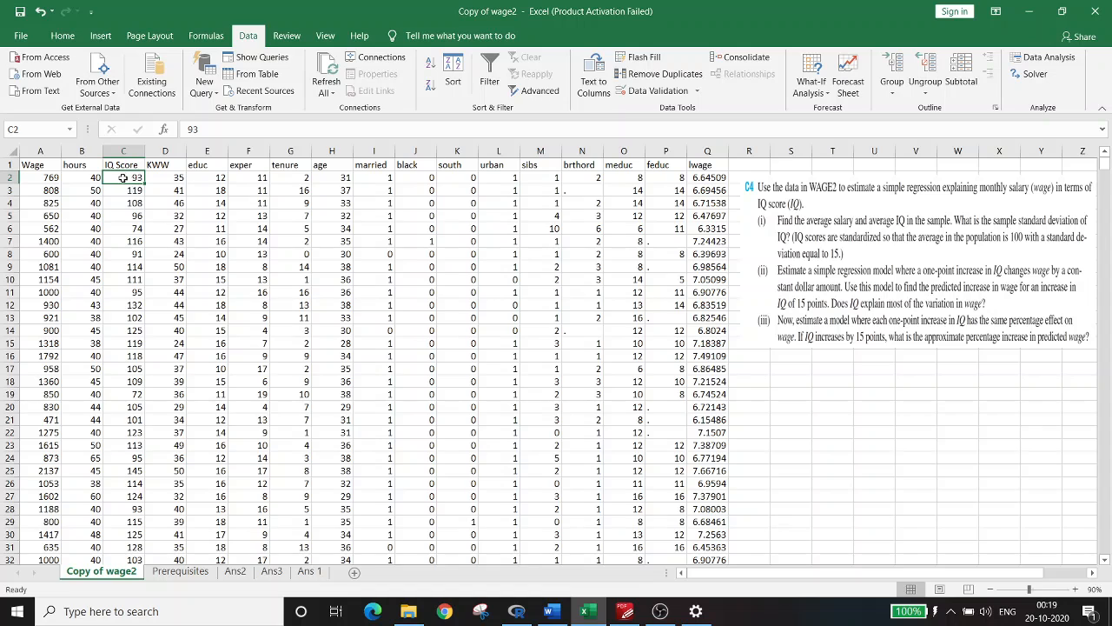
# Inspect the sample standard deviation formula on Ans 1, checking it against the IQ data and part (i) of the exercise
pyautogui.click(299, 574)
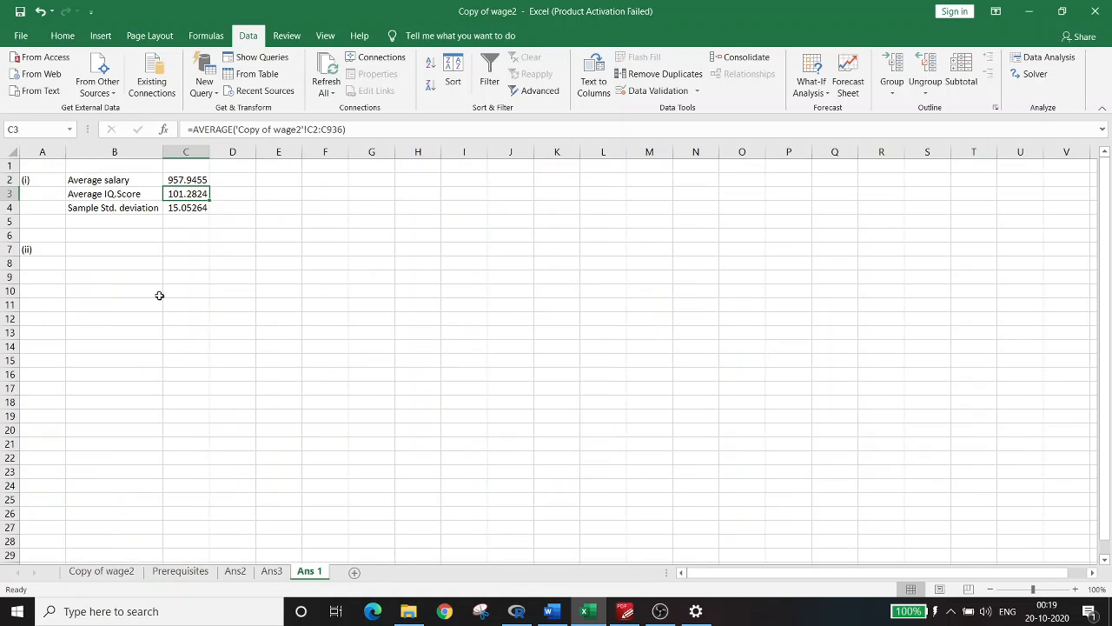
pyautogui.click(110, 209)
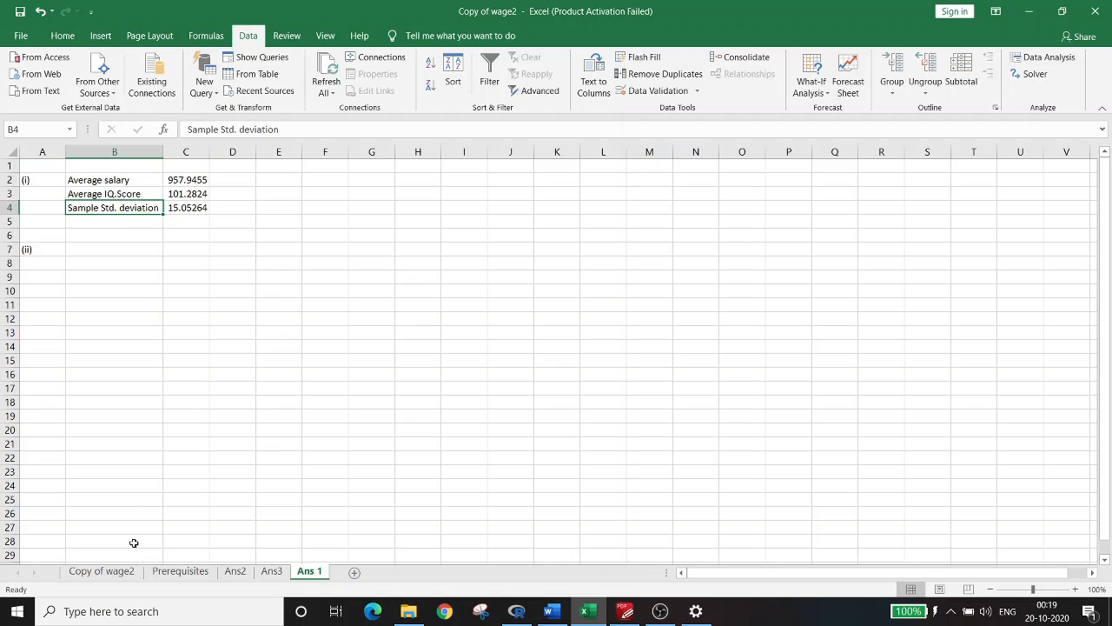
pyautogui.click(102, 572)
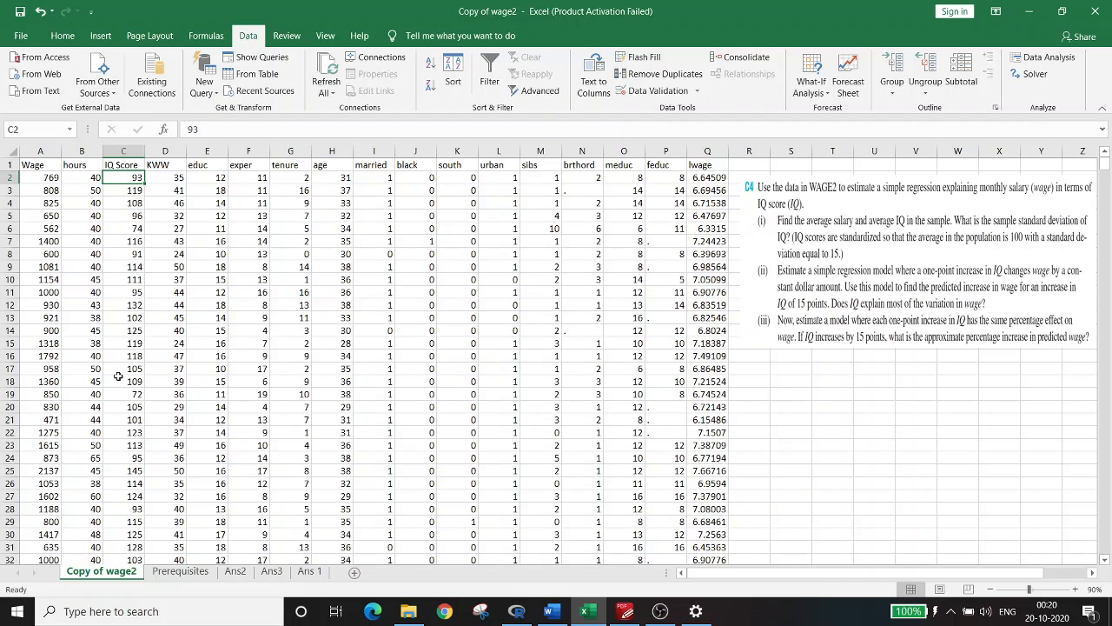
pyautogui.click(309, 572)
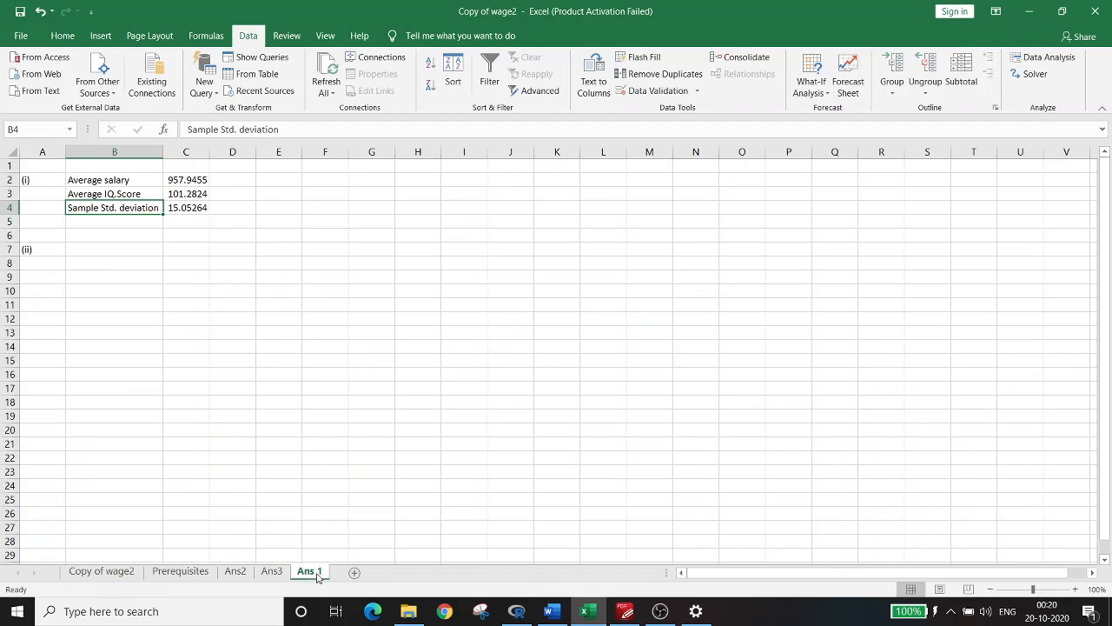
pyautogui.click(185, 207)
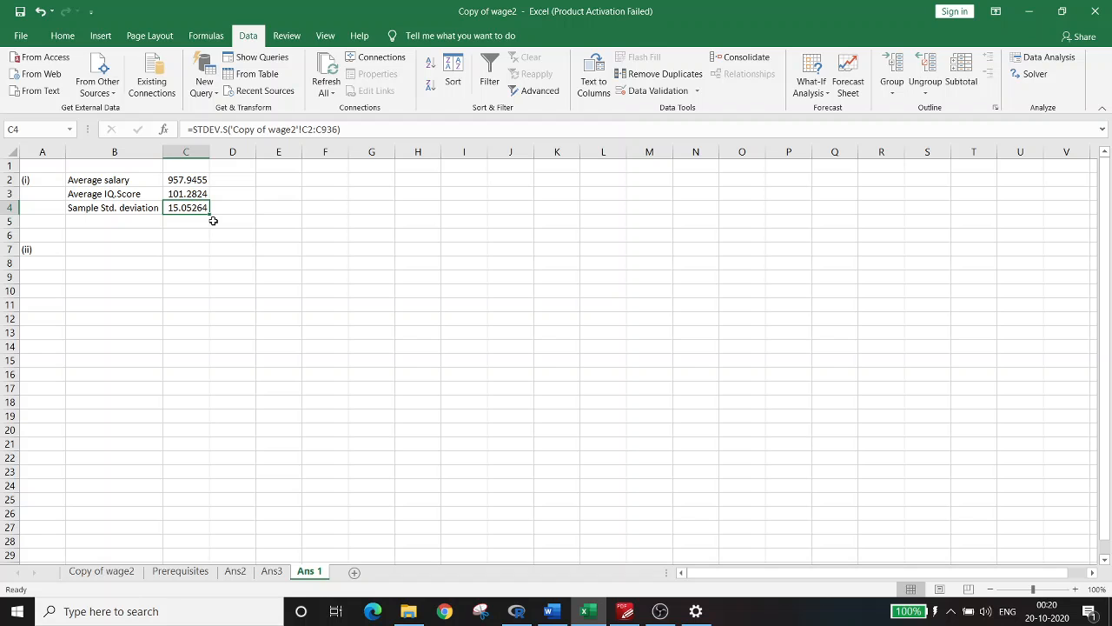
pyautogui.click(111, 572)
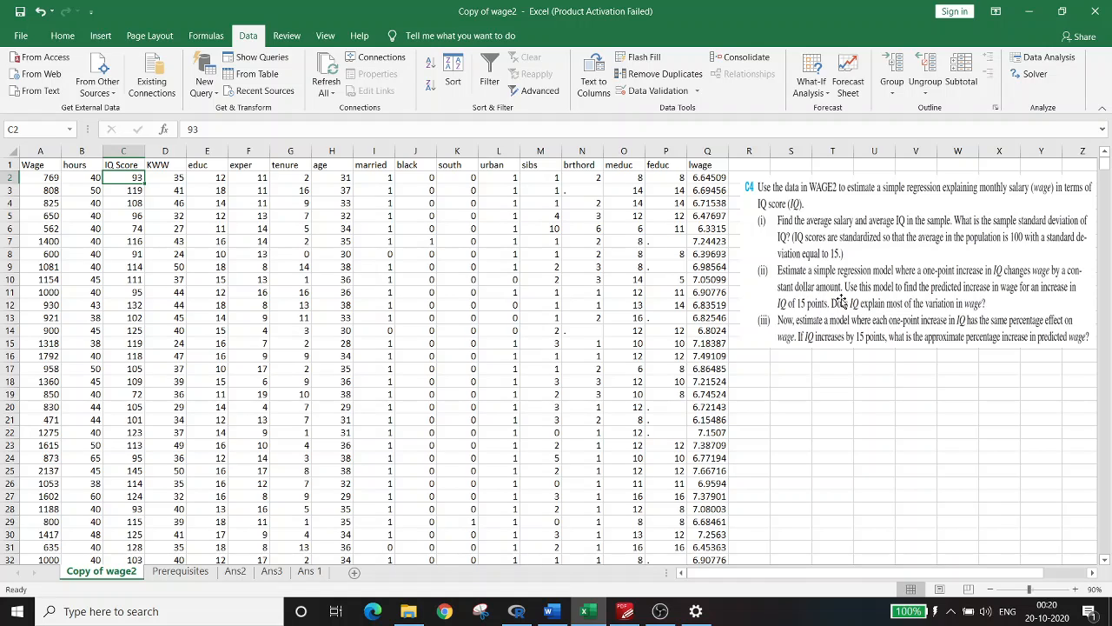
# View the regression output on the Ans2 sheet and compare it with part (ii) of the exercise in Copy of wage2
pyautogui.click(238, 571)
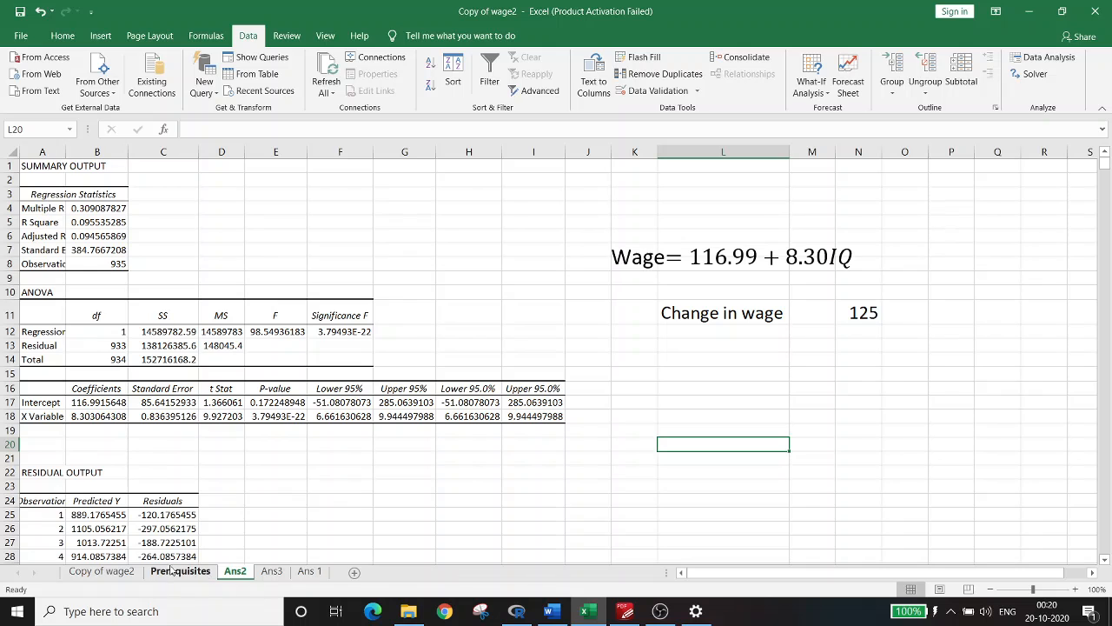
pyautogui.click(102, 570)
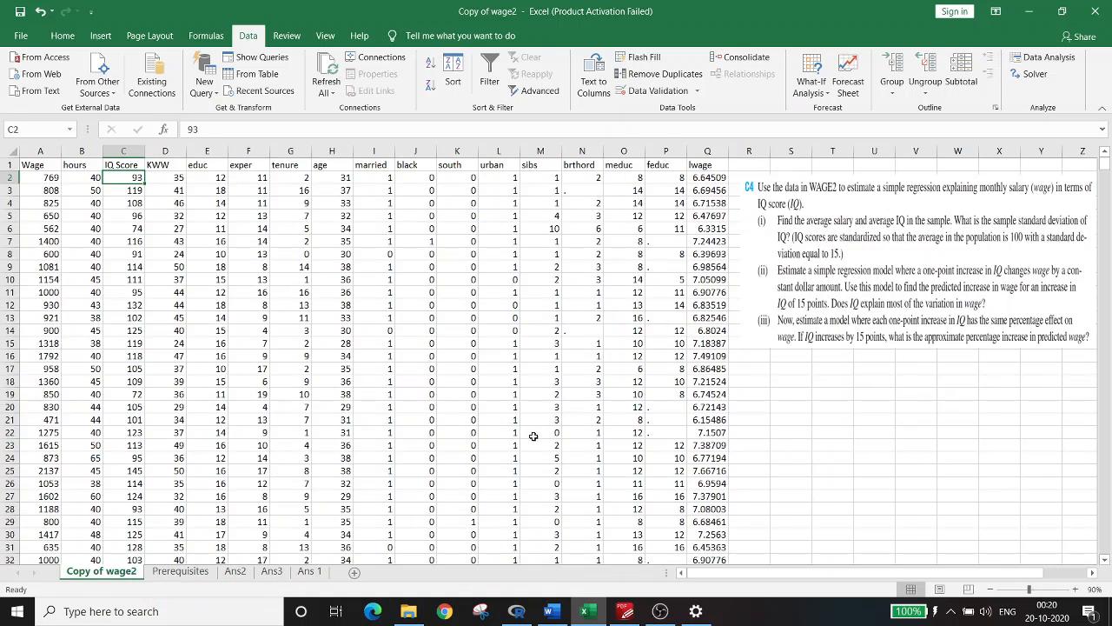
pyautogui.click(235, 571)
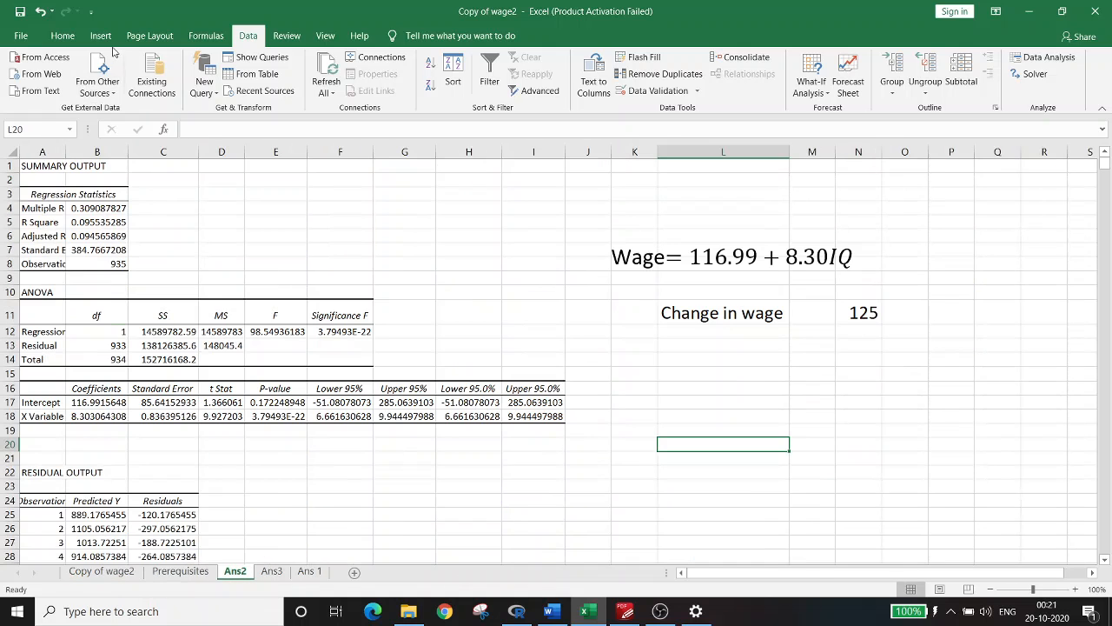
# Bring up the Regression analysis tool and review its Y and X input ranges against the columns in Copy of wage2
pyautogui.click(1032, 63)
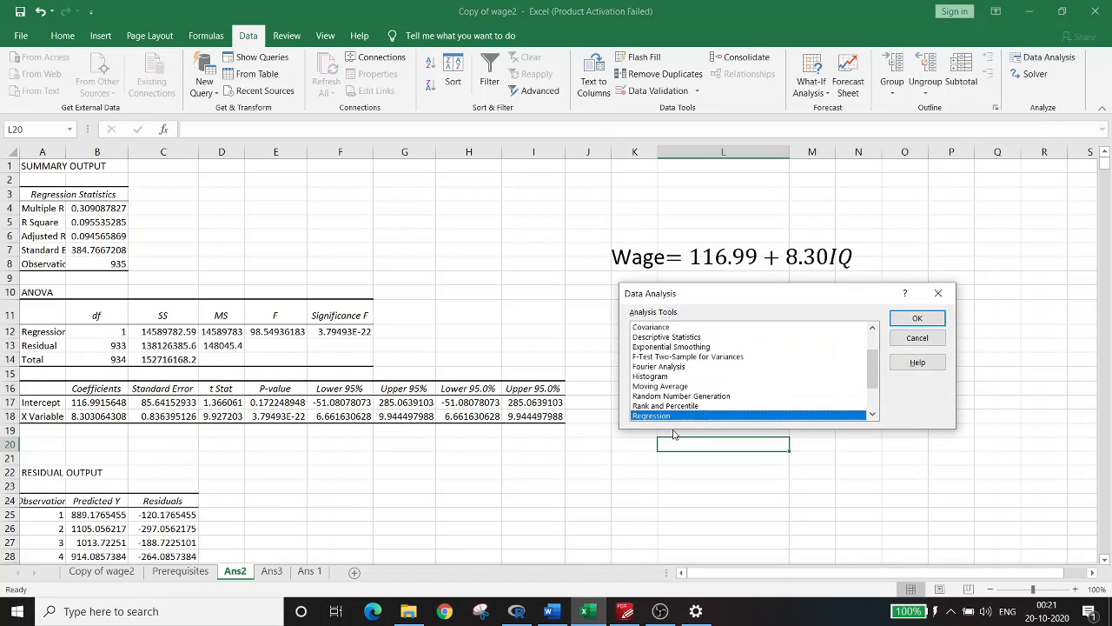
pyautogui.click(908, 326)
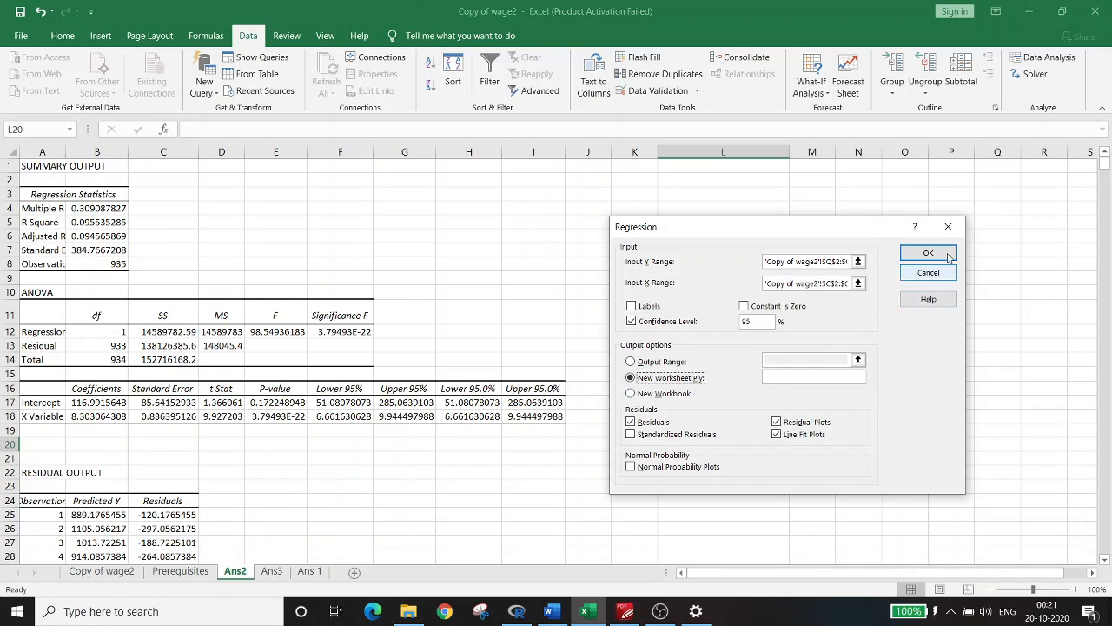
pyautogui.click(844, 261)
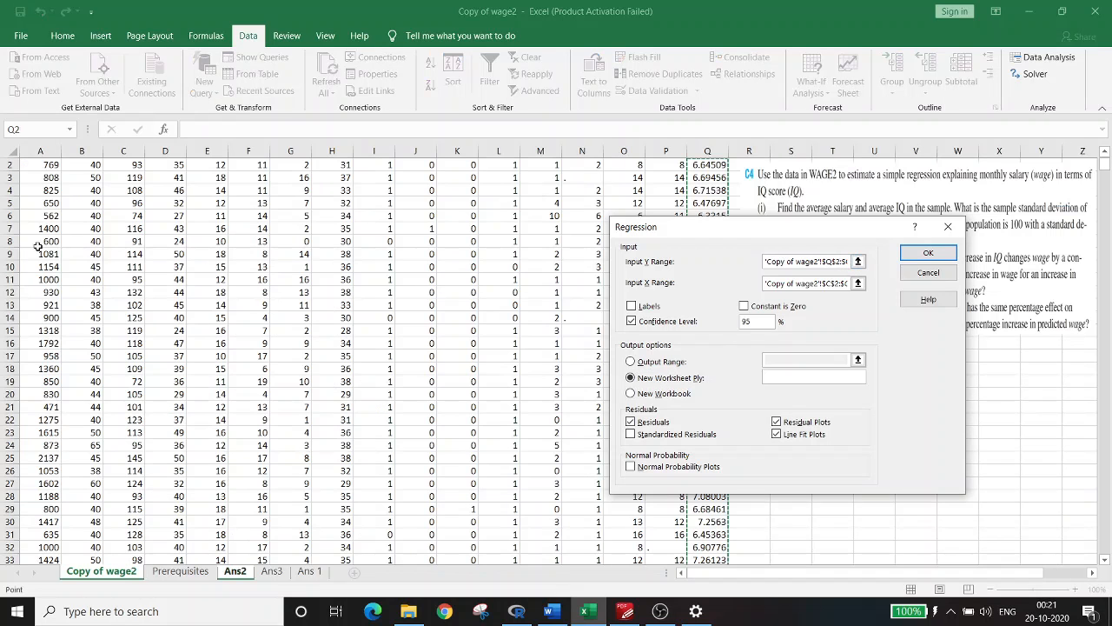
pyautogui.click(1104, 156)
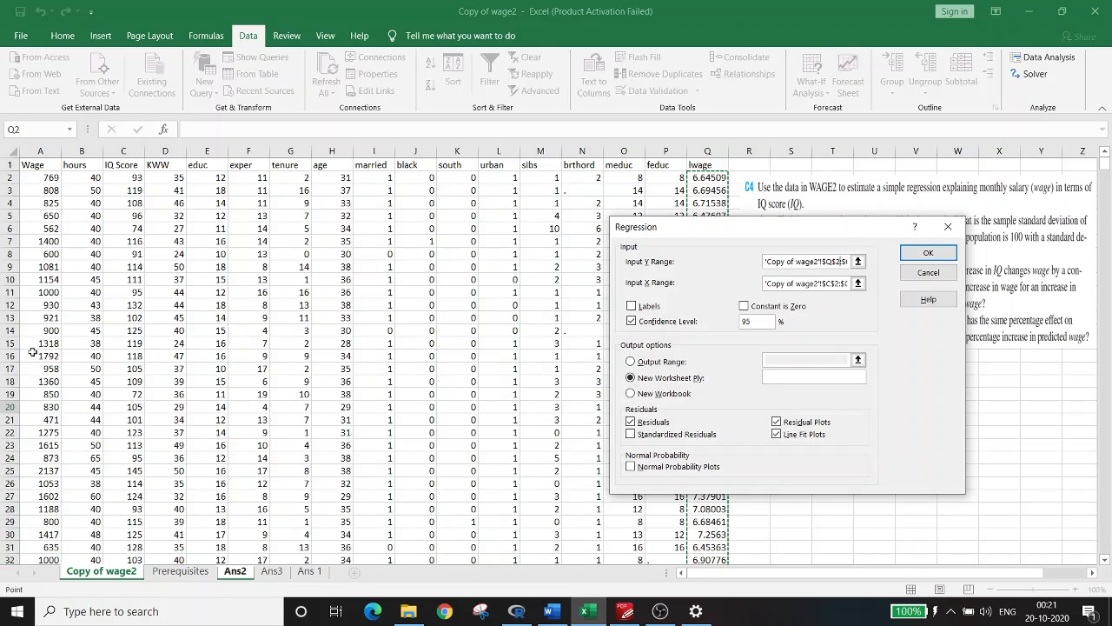
pyautogui.click(817, 284)
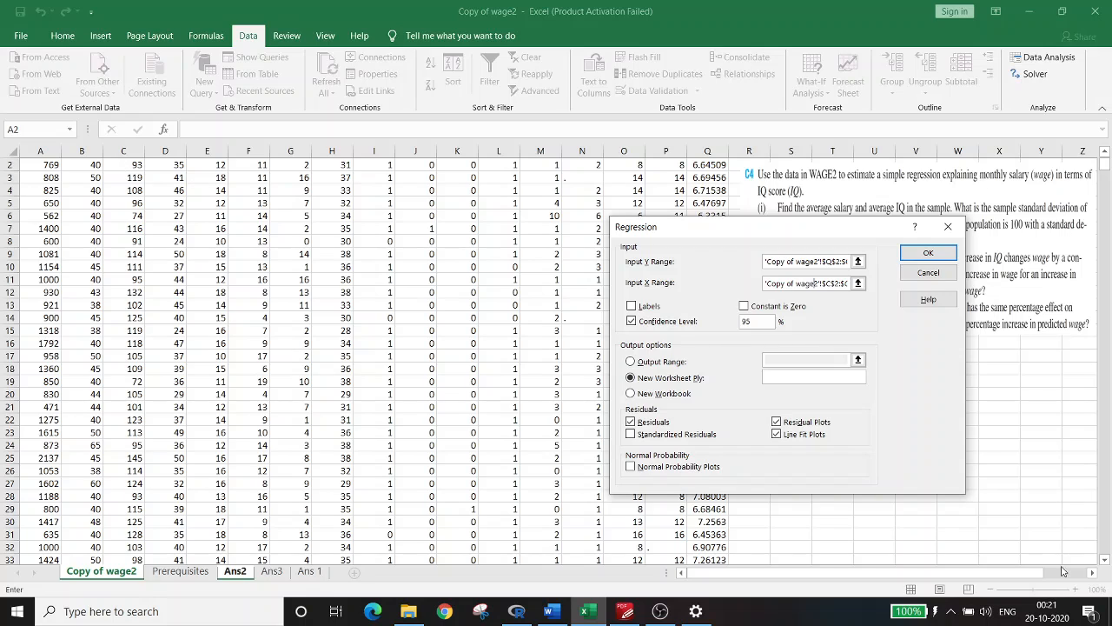
pyautogui.moveTo(1104, 165); pyautogui.dragTo(1104, 158)
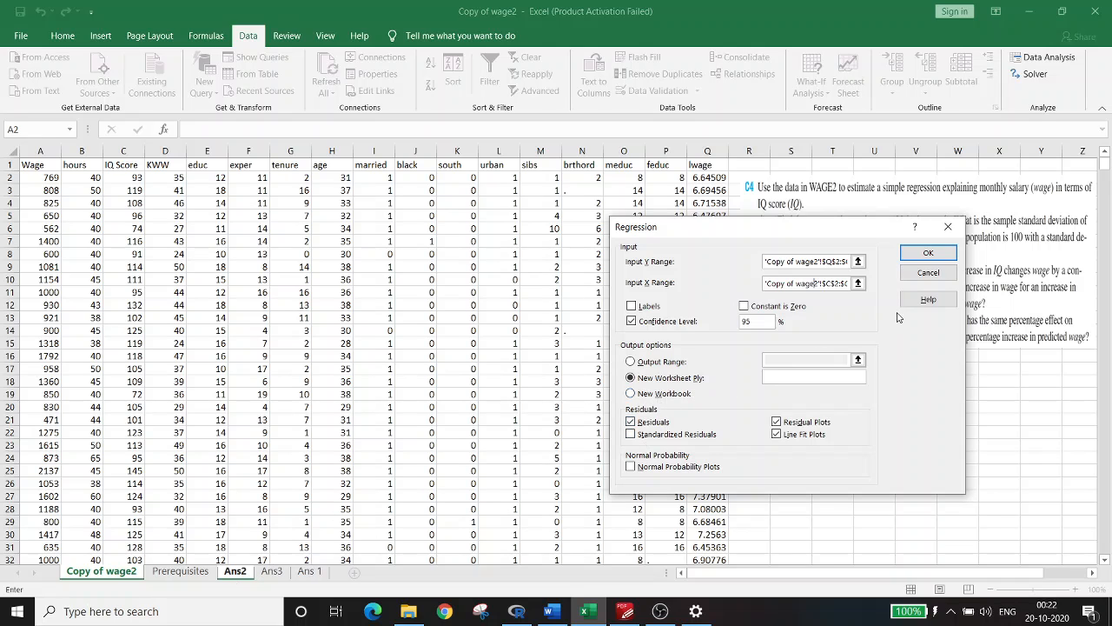
pyautogui.click(244, 576)
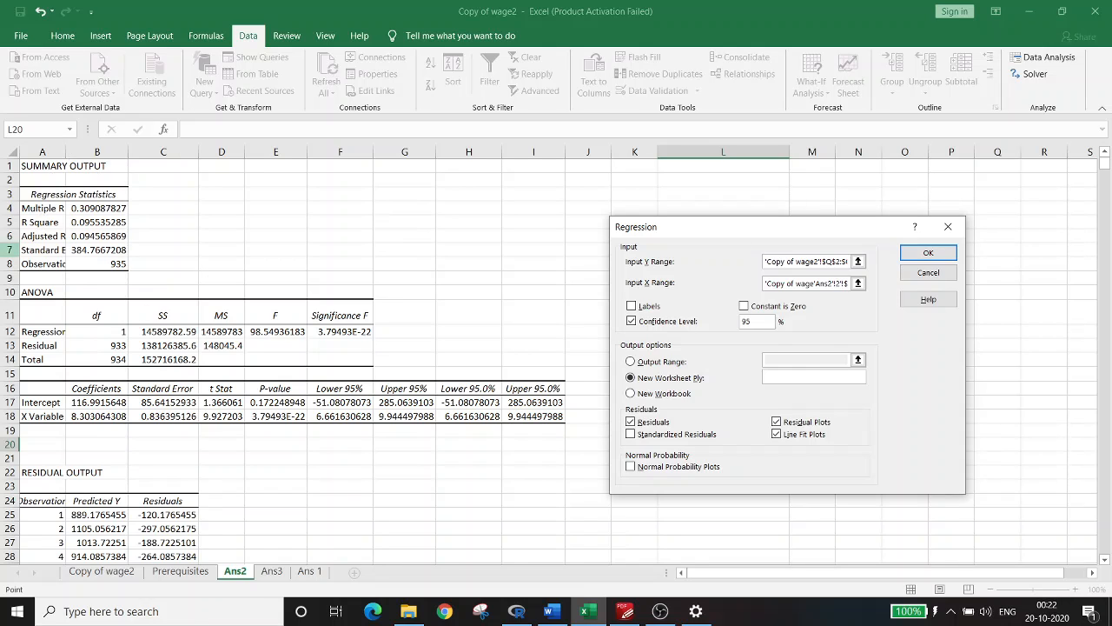
pyautogui.click(64, 152)
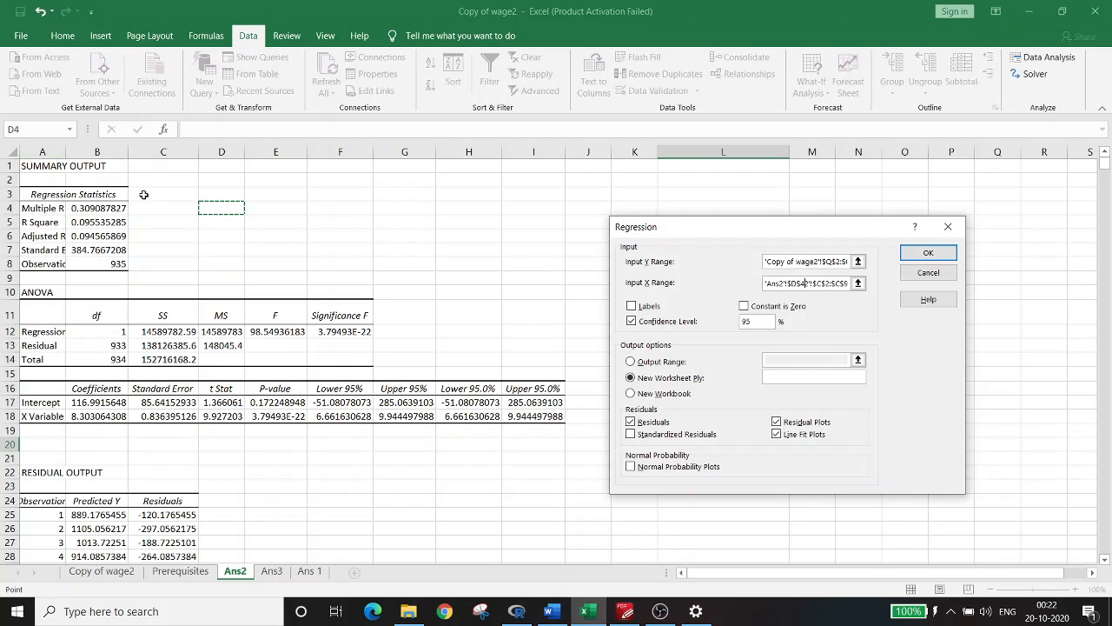
pyautogui.click(170, 207)
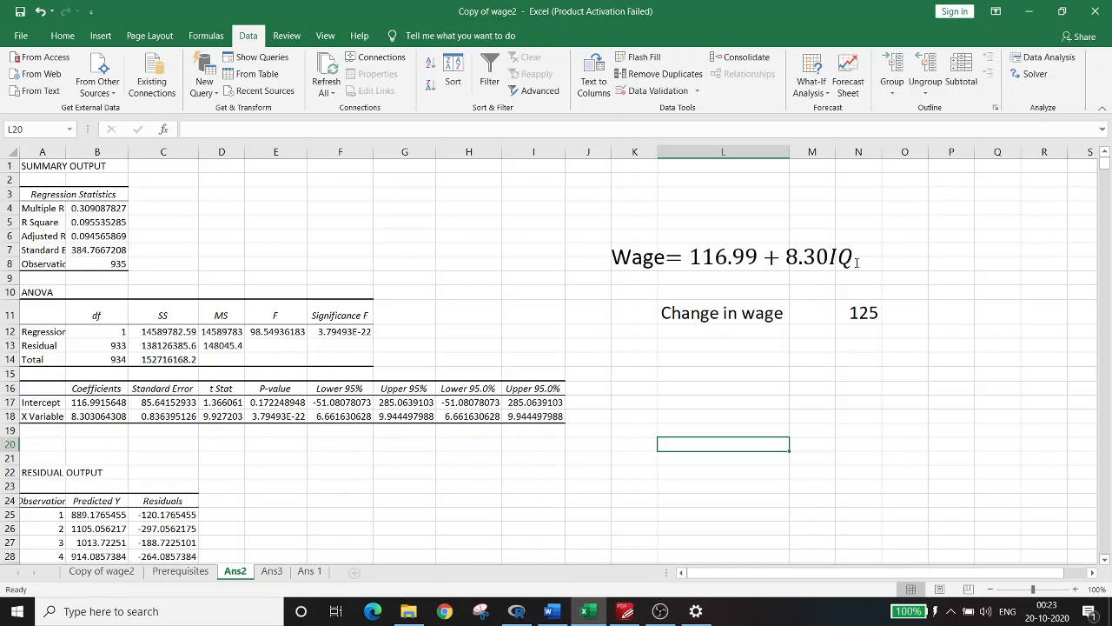
# Reread part (ii) in Copy of wage2 and inspect the change in wage formula on the Ans2 sheet
pyautogui.click(101, 571)
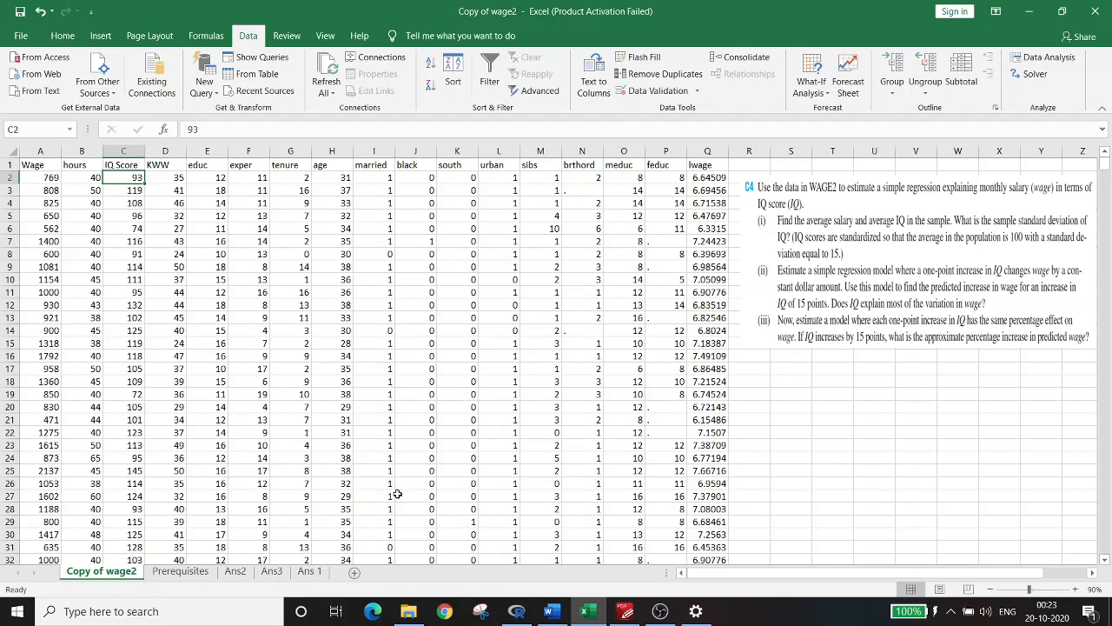
pyautogui.click(246, 575)
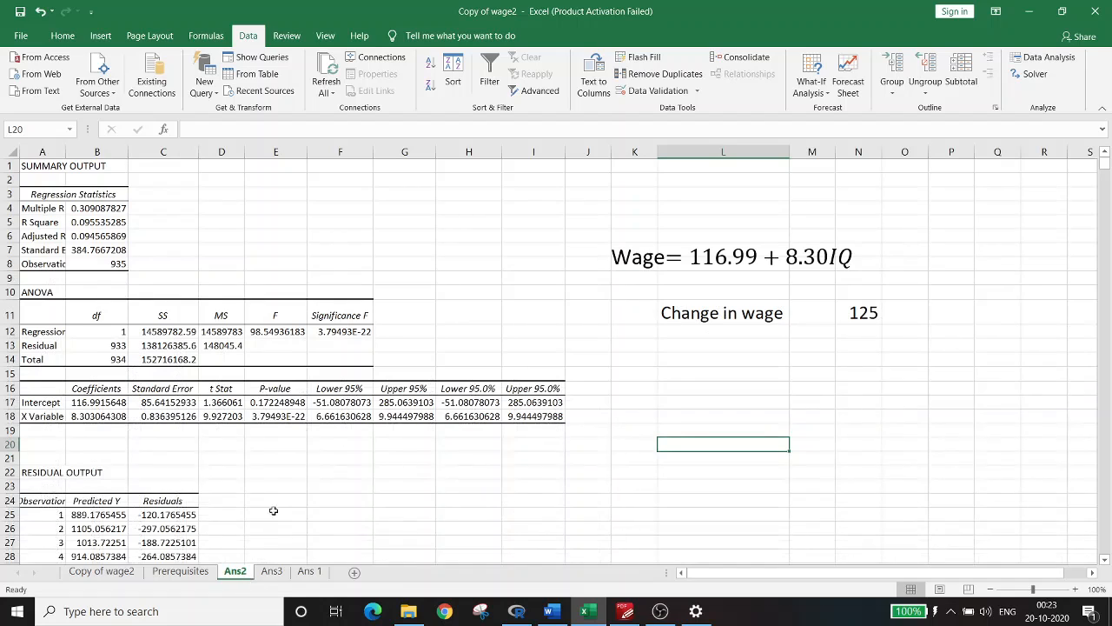
pyautogui.click(716, 316)
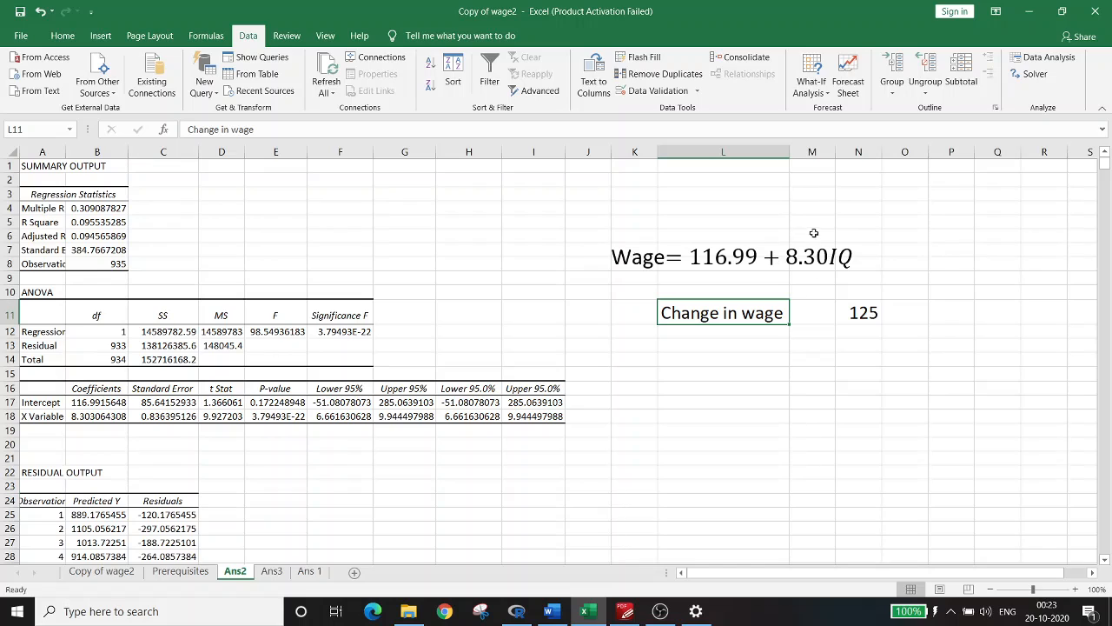
pyautogui.click(871, 313)
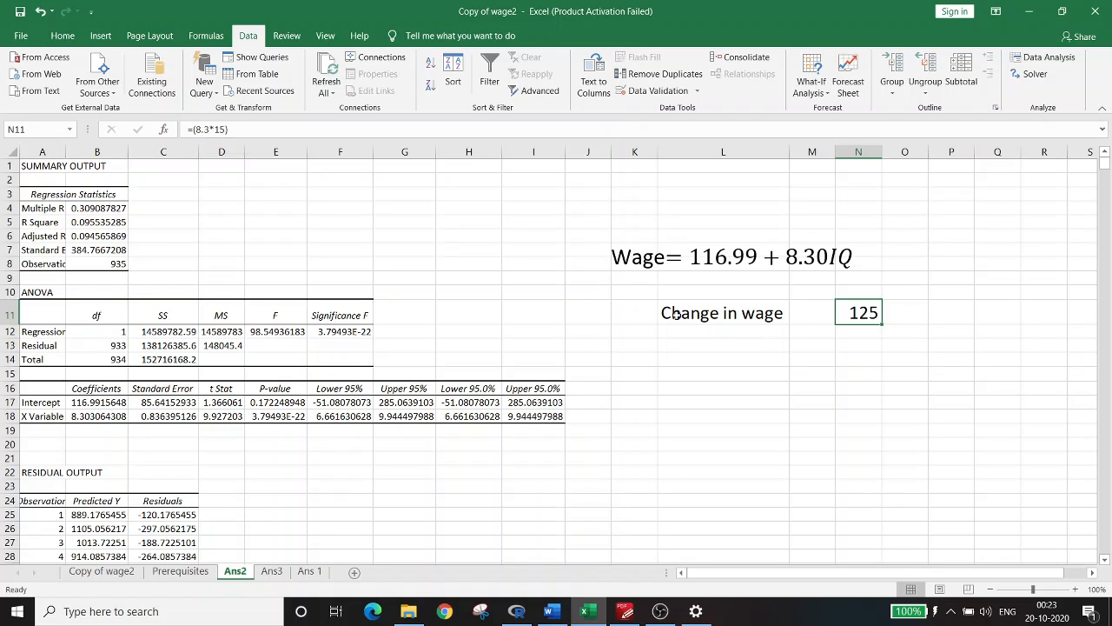
pyautogui.click(718, 315)
pyautogui.click(855, 313)
# Compare the question on variation in wage in Copy of wage2 with the regression statistics on Ans2, ending on the data sheet
pyautogui.click(129, 577)
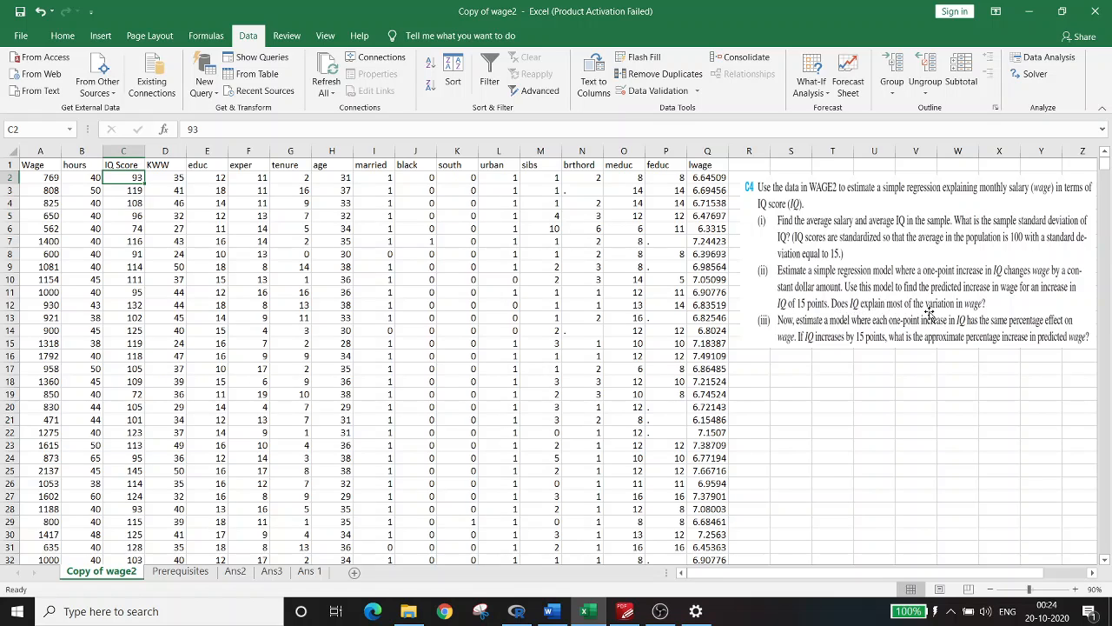
pyautogui.click(243, 573)
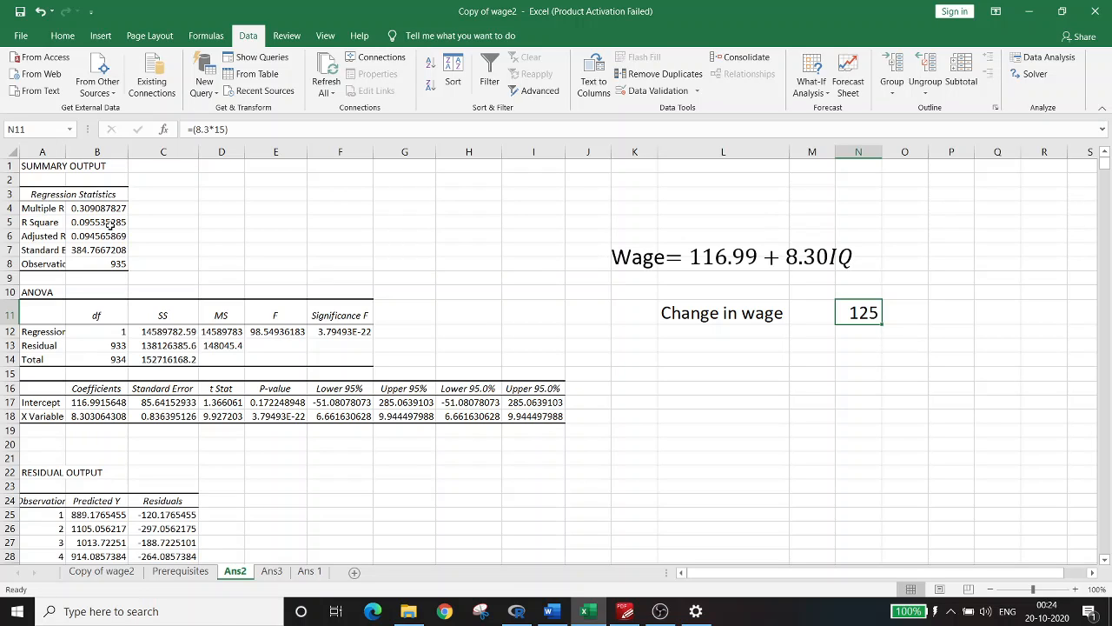
pyautogui.click(101, 571)
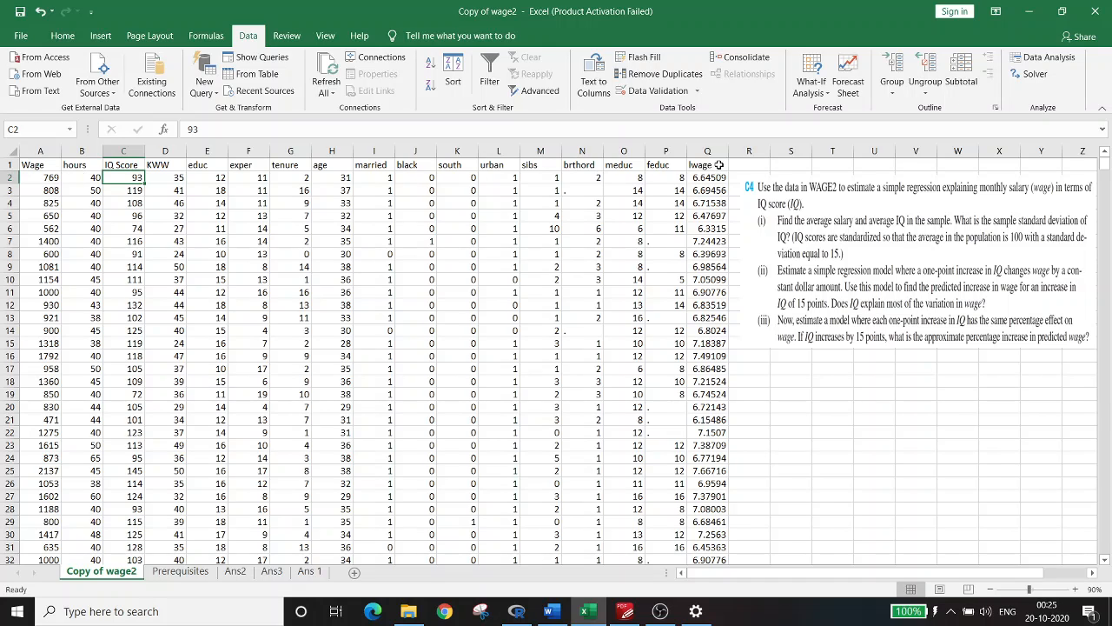
# View the Ans3 sheet and bring up the list of data analysis tools with Regression for the Copy of wage2 data
pyautogui.click(272, 570)
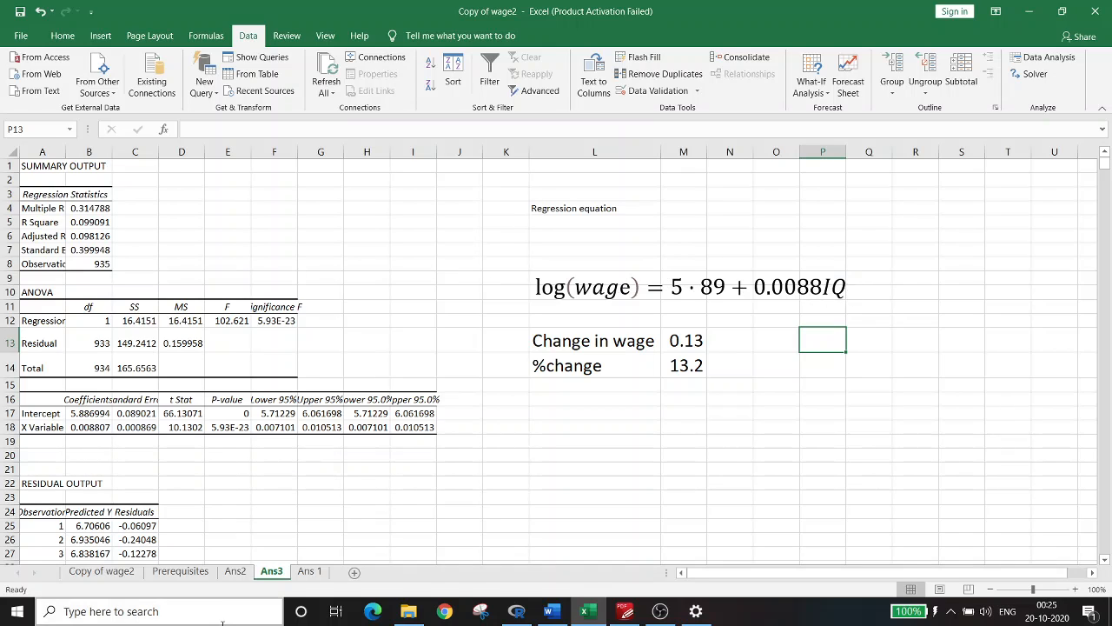
pyautogui.click(122, 574)
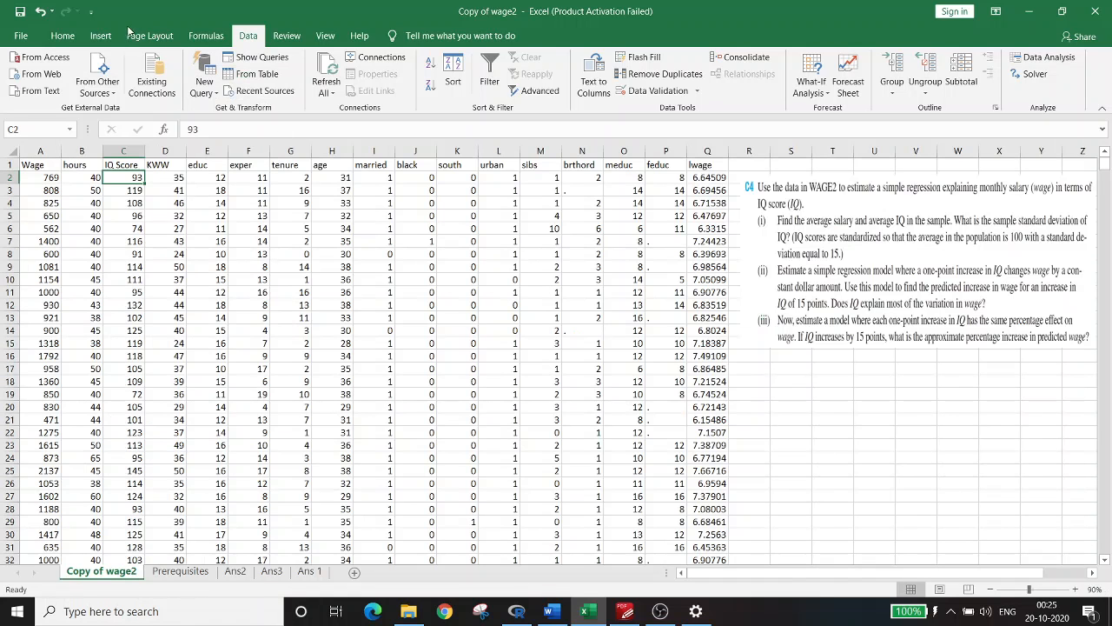
pyautogui.click(1052, 60)
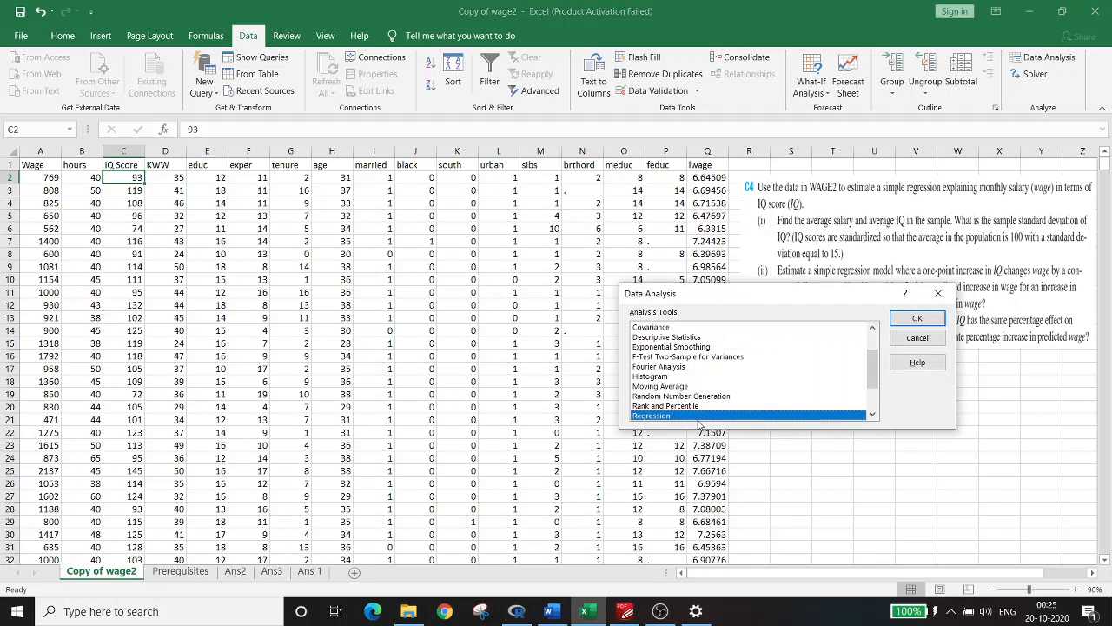
pyautogui.click(947, 295)
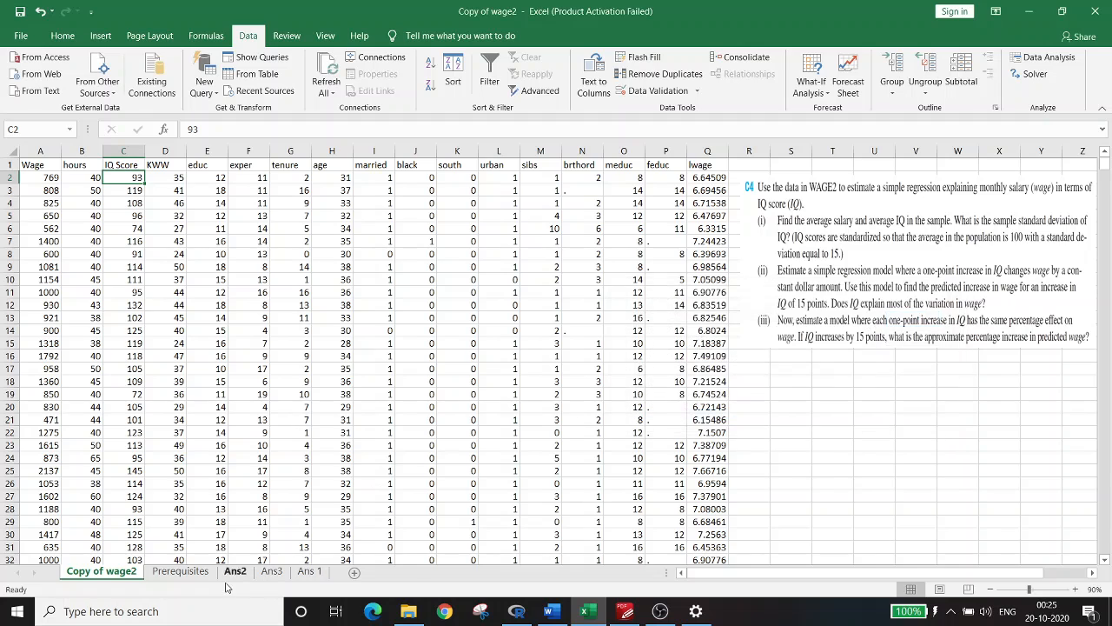
# Inspect the log(wage) equation and the IQ coefficient on Ans3, and reread part (iii) in Copy of wage2
pyautogui.click(271, 572)
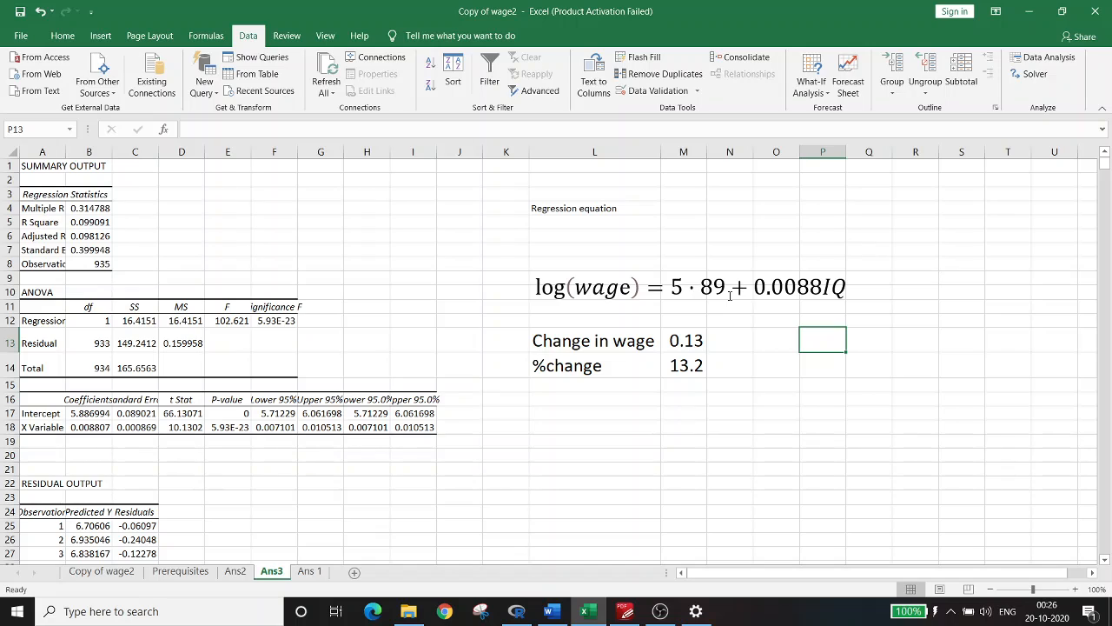
pyautogui.click(98, 428)
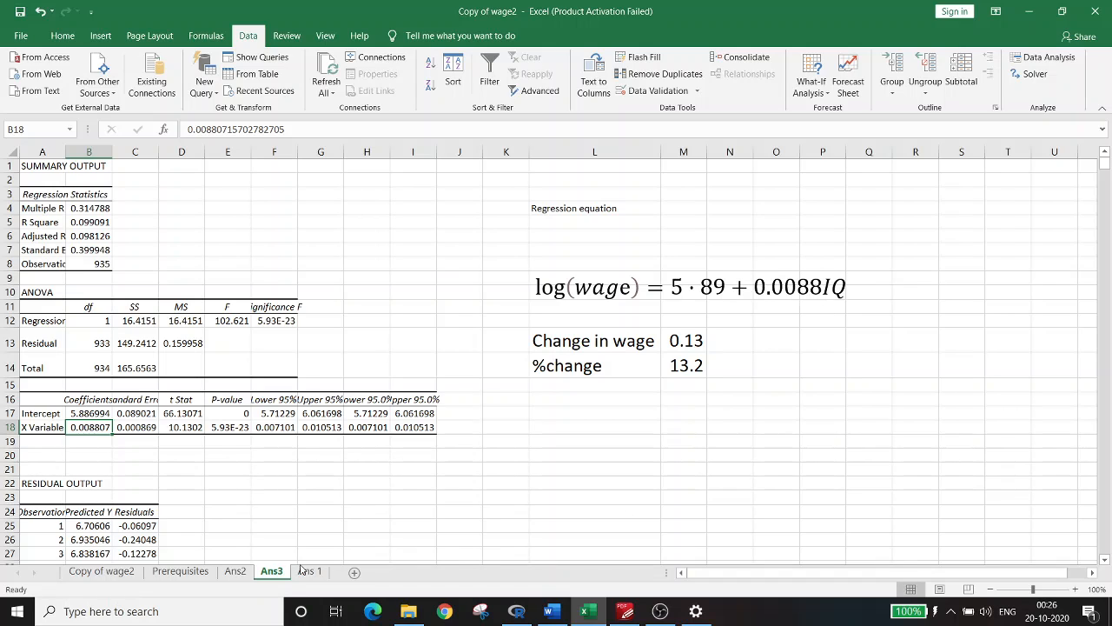
pyautogui.click(87, 571)
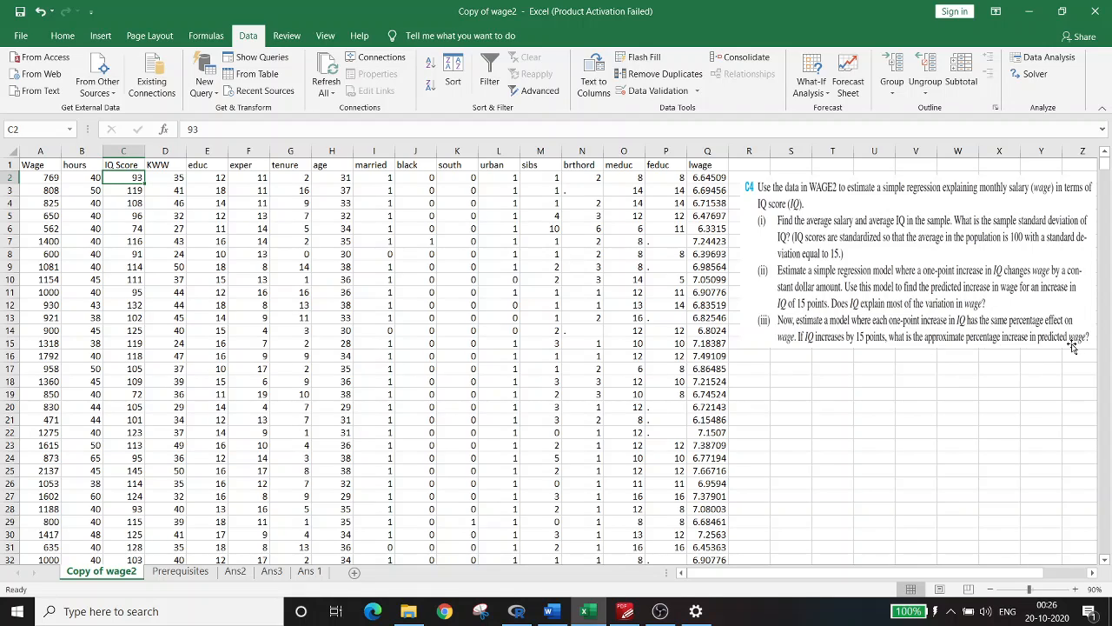
# Inspect the change in wage and %change formulas on Ans3, ending on the exercise text in Copy of wage2
pyautogui.click(282, 577)
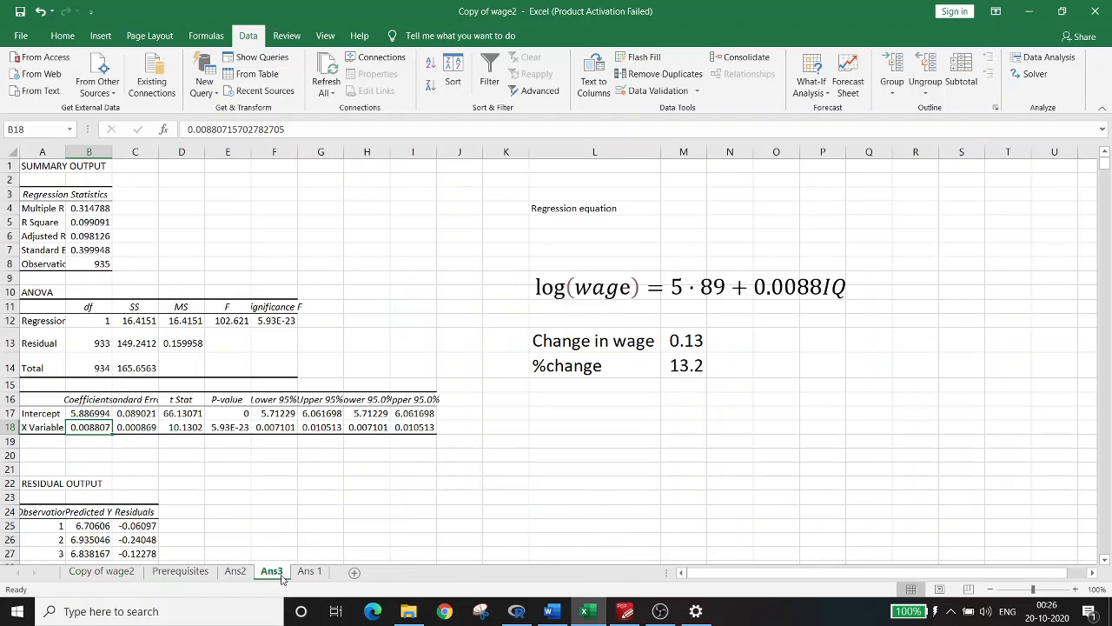
pyautogui.click(608, 330)
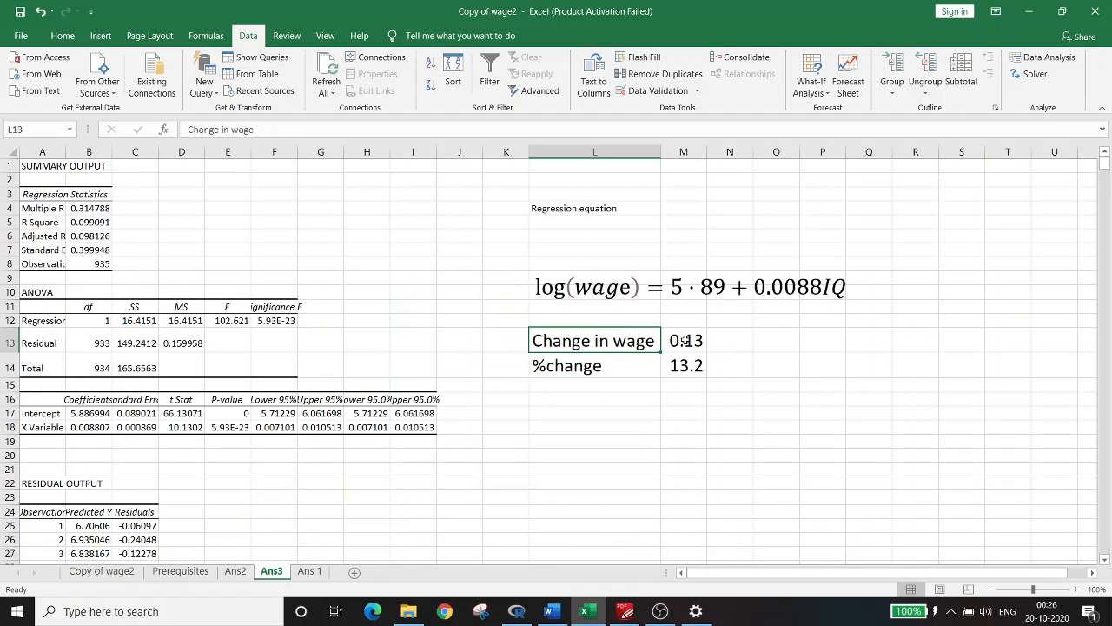
pyautogui.click(684, 341)
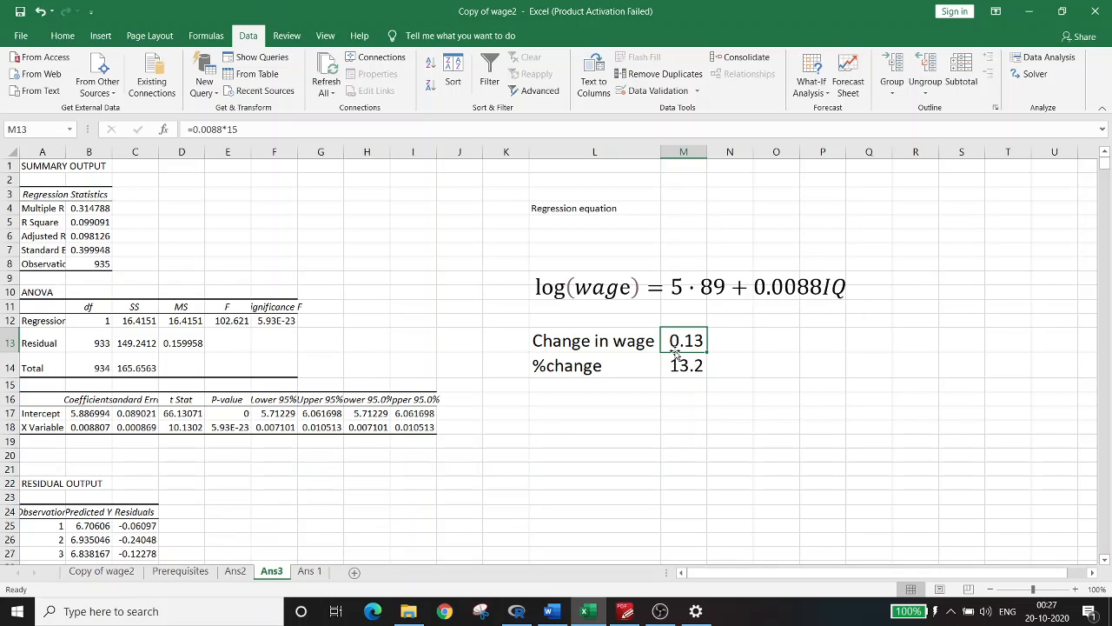
pyautogui.click(585, 371)
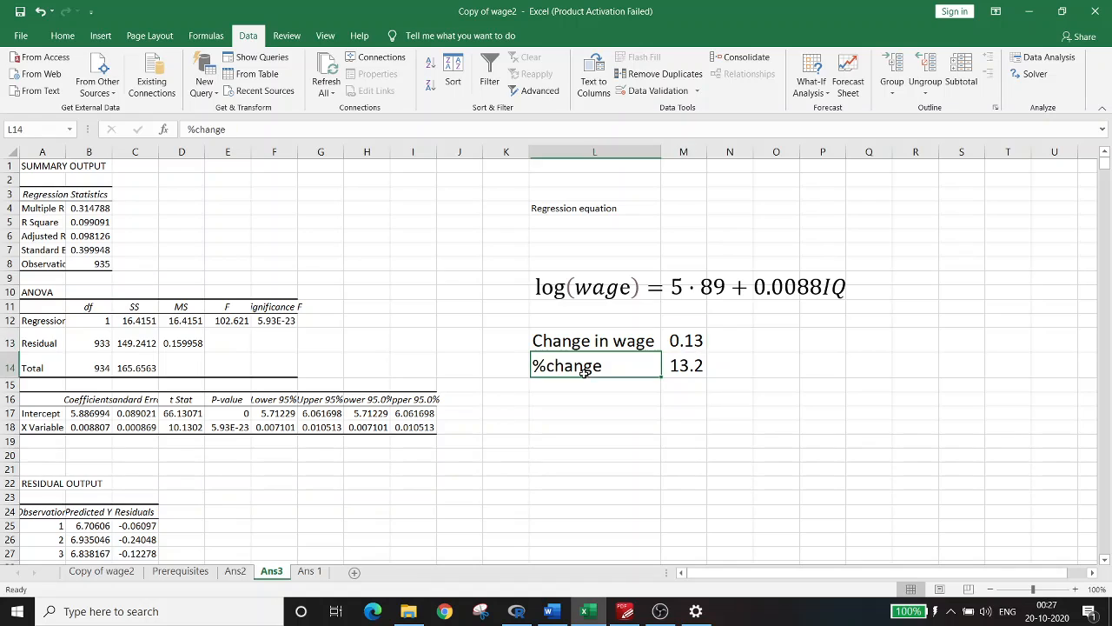
pyautogui.click(685, 342)
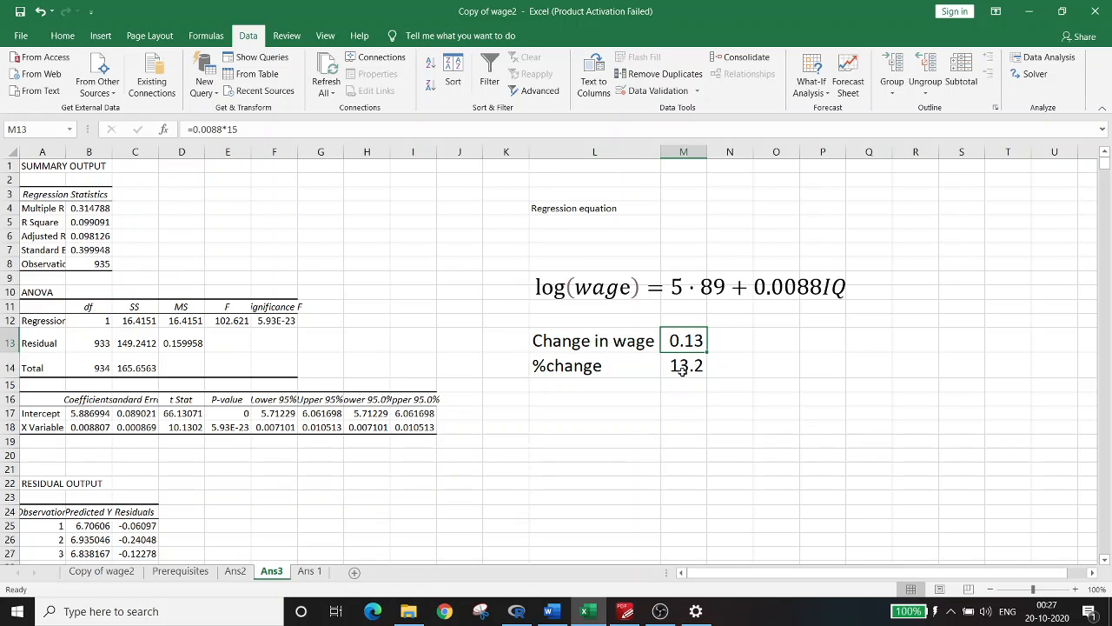
pyautogui.click(683, 369)
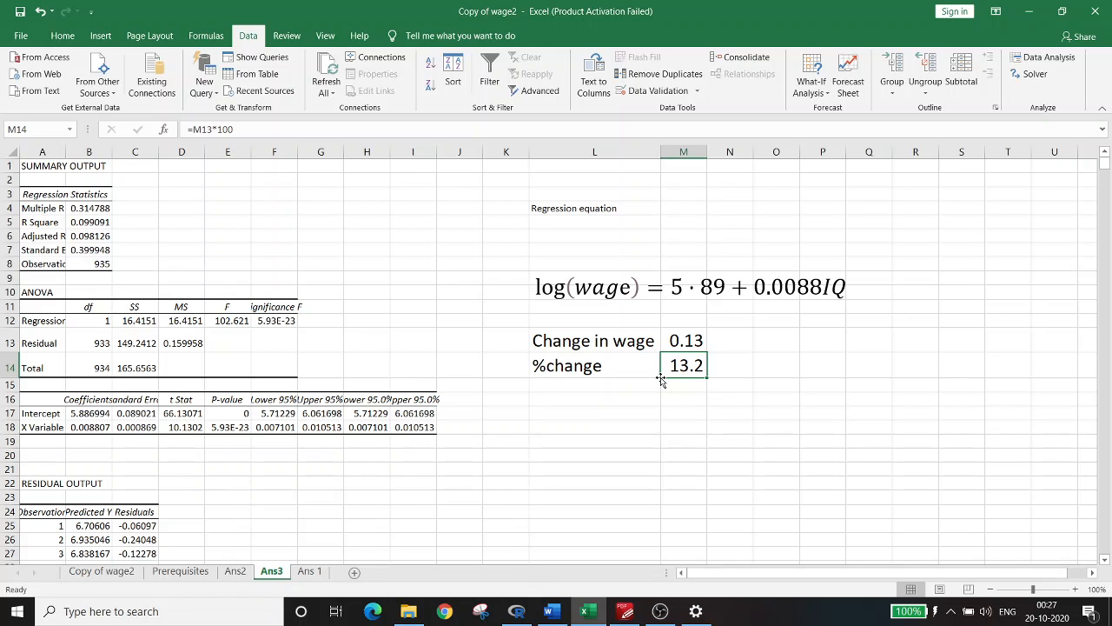
pyautogui.click(102, 571)
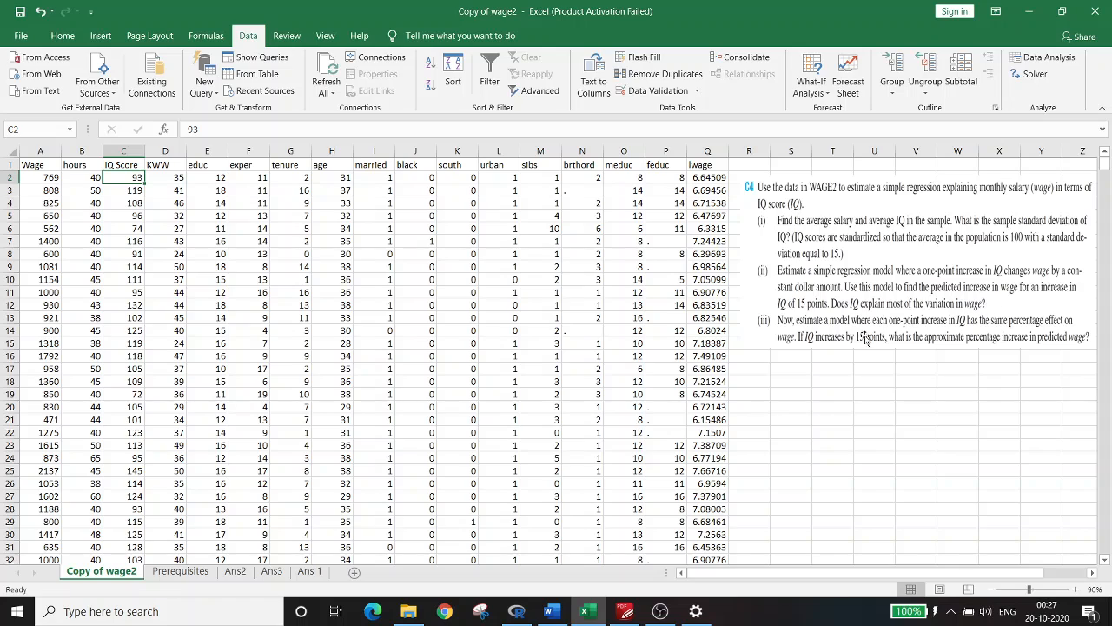
# Review the Wage and lwage regressions on IQ.Score in the RGui console, consulting exercise C4 in PDF-XChange Editor in between
pyautogui.click(531, 614)
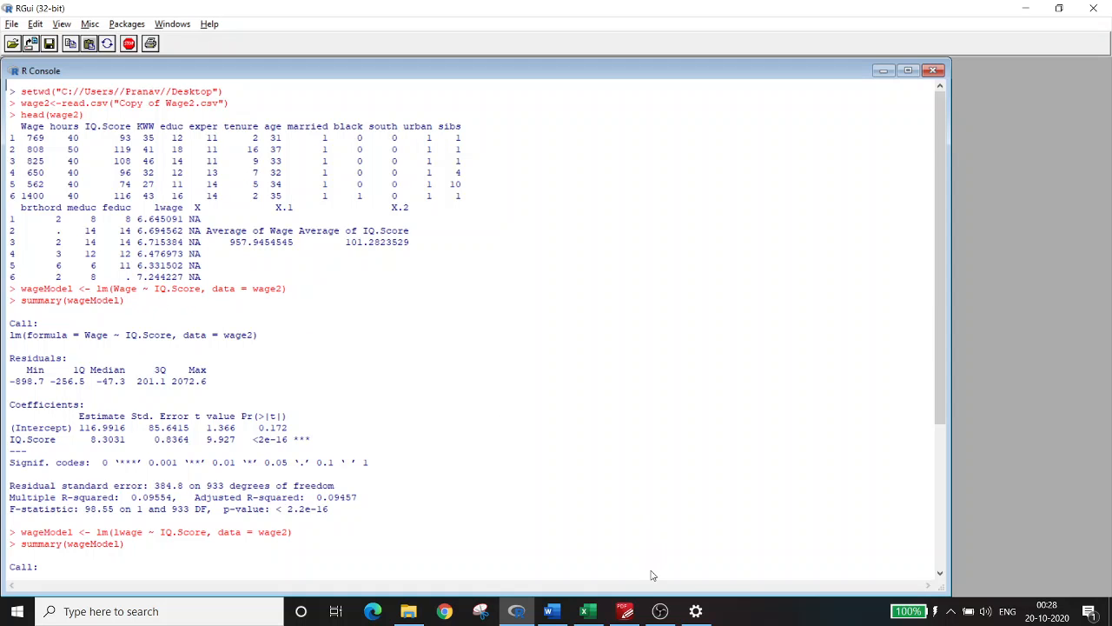
pyautogui.click(627, 611)
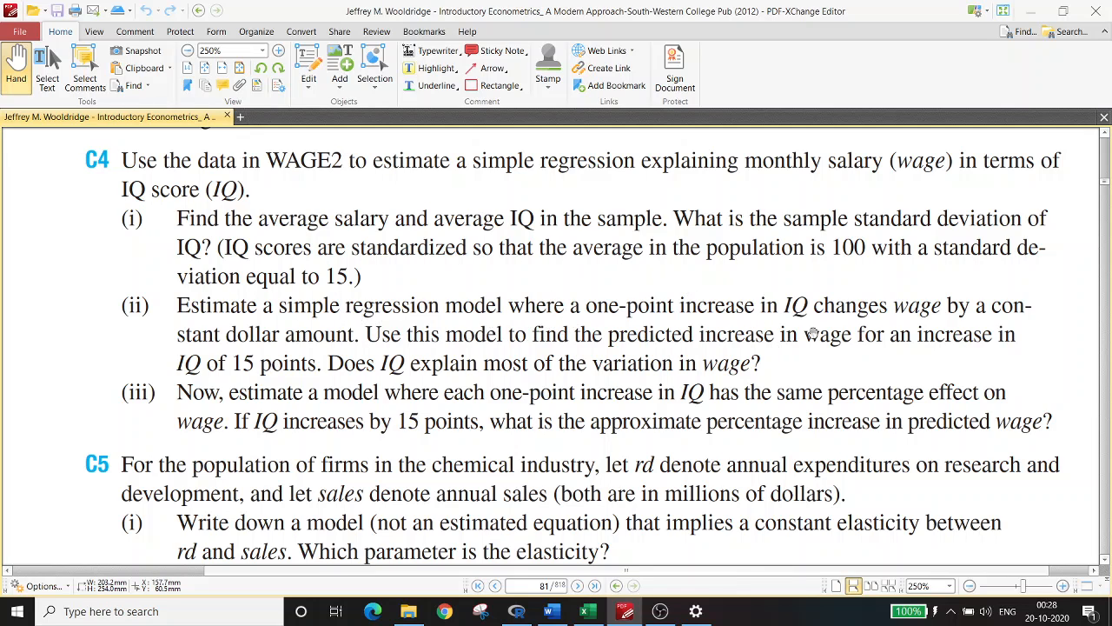
pyautogui.click(517, 611)
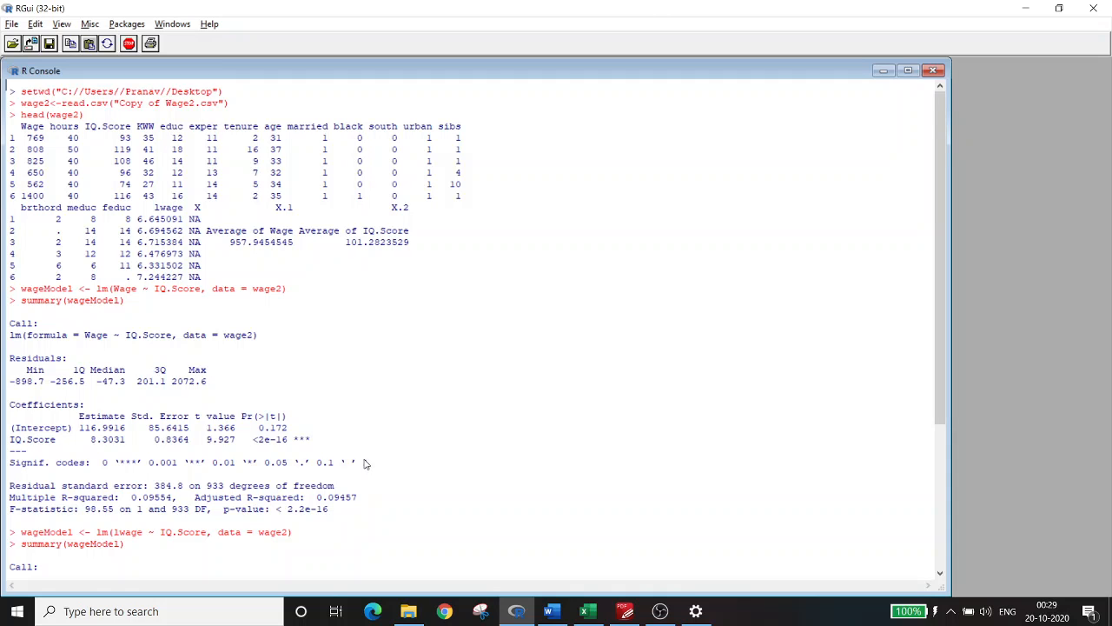
pyautogui.scroll(-3, 367, 463)
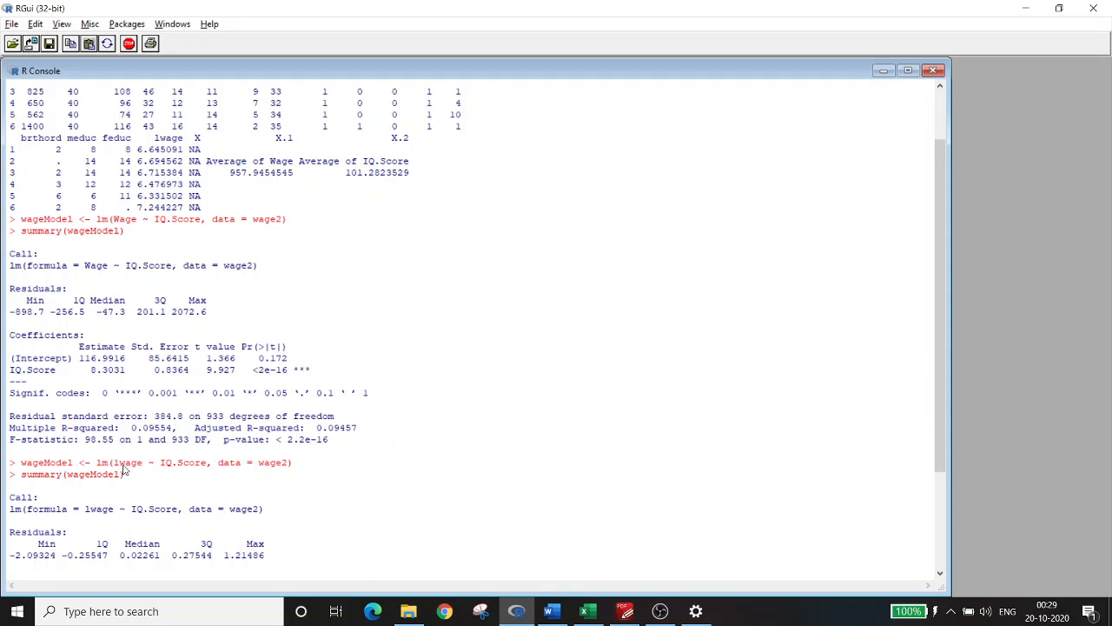
pyautogui.scroll(-2, 145, 498)
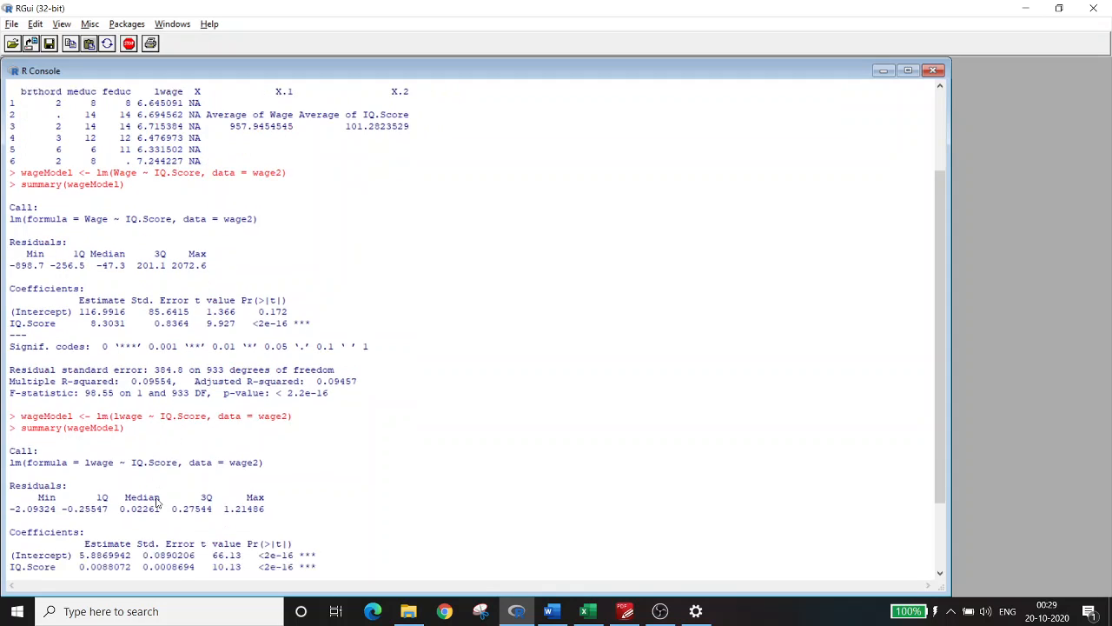
pyautogui.scroll(-2, 228, 495)
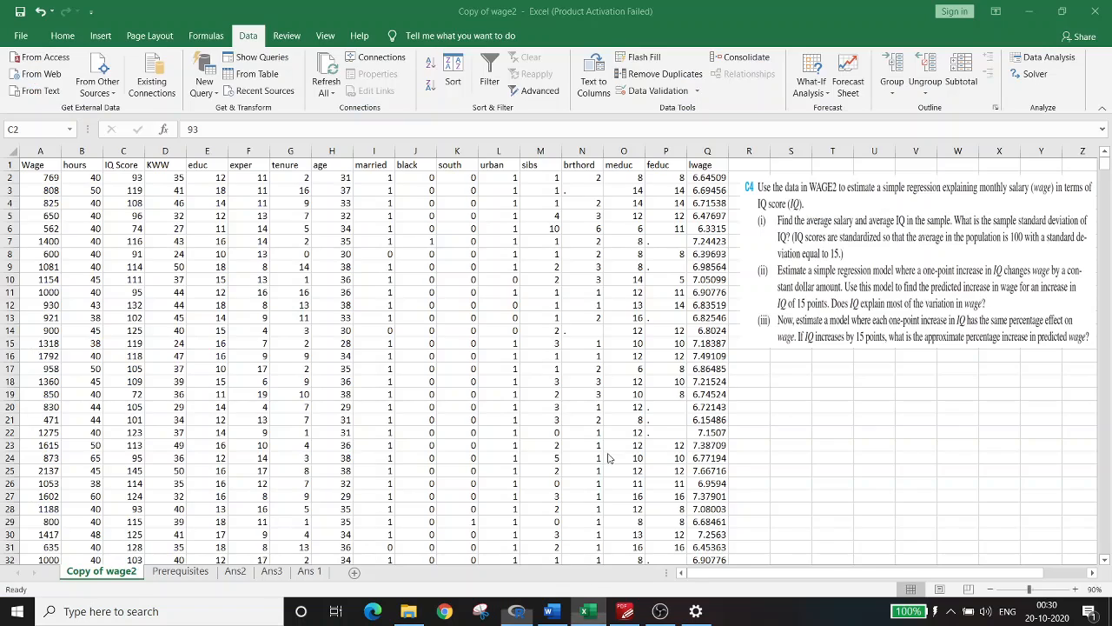
# Compare the regression results on the Ans3 sheet in Excel with the lwage model summary in the RGui console
pyautogui.click(588, 610)
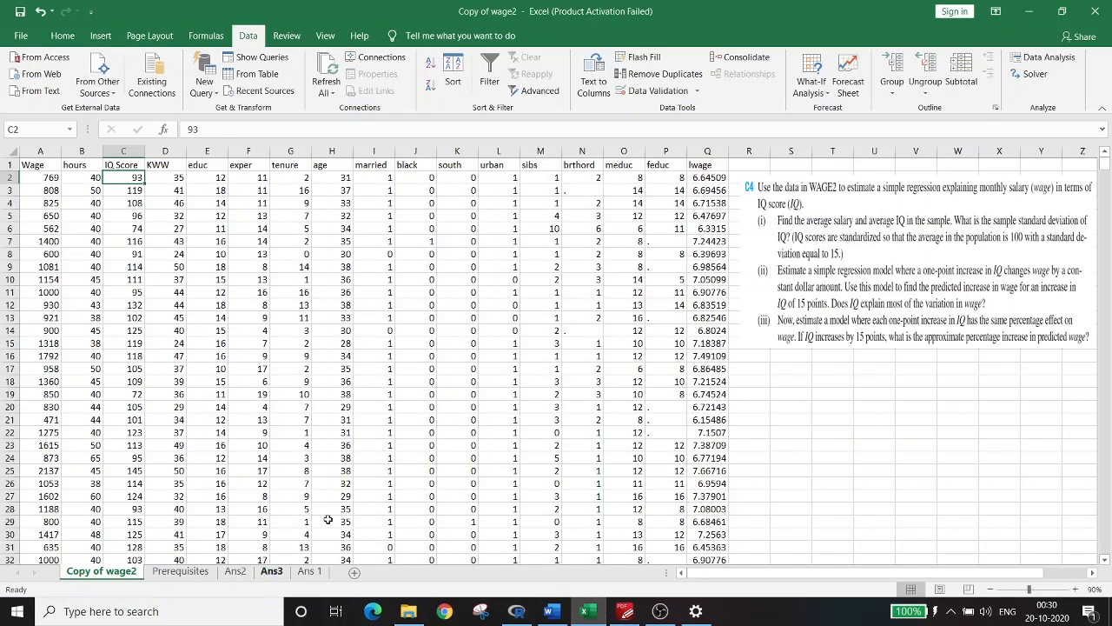
pyautogui.click(271, 571)
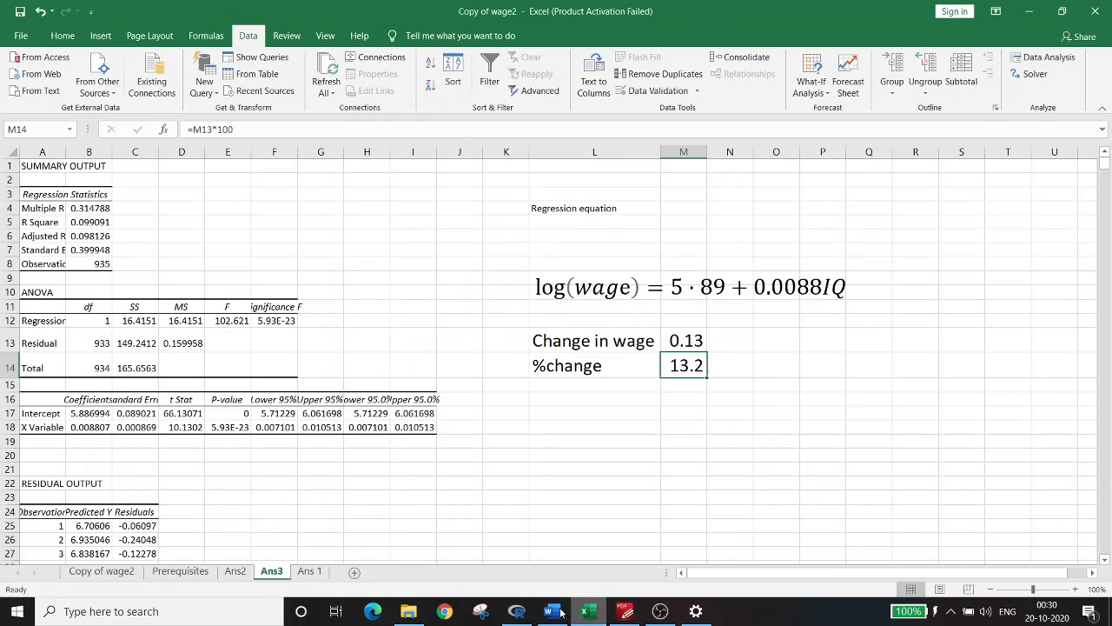
pyautogui.click(516, 611)
pyautogui.scroll(-1, 345, 377)
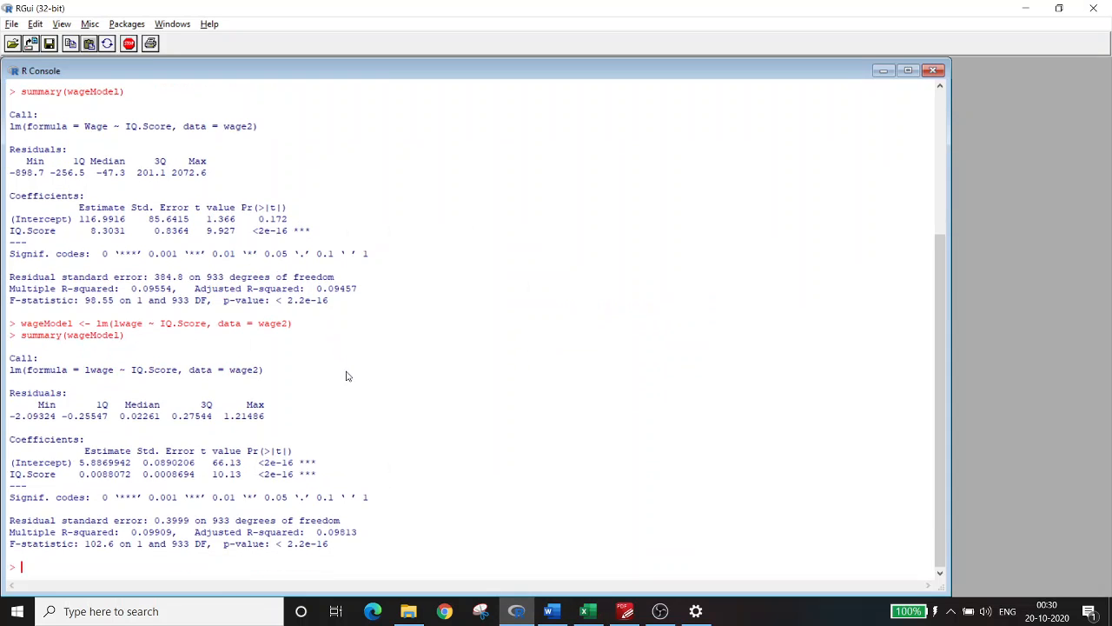
# Look back over the R console output from its start and switch to exercise C4 in PDF-XChange Editor
pyautogui.scroll(3, 446, 442)
pyautogui.scroll(3, 445, 441)
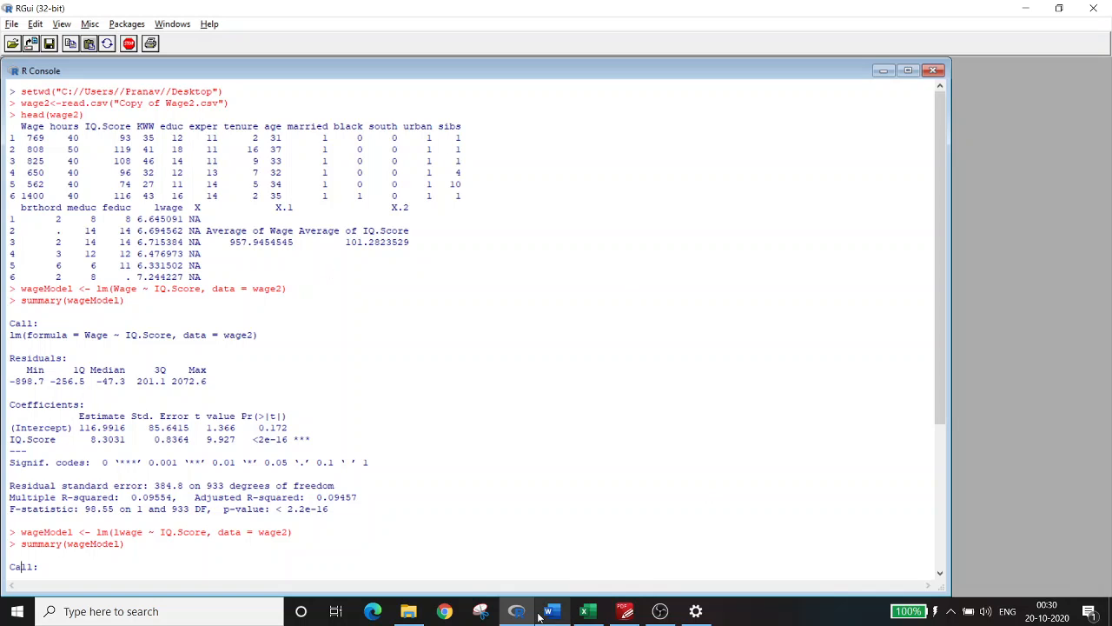
pyautogui.moveTo(603, 617)
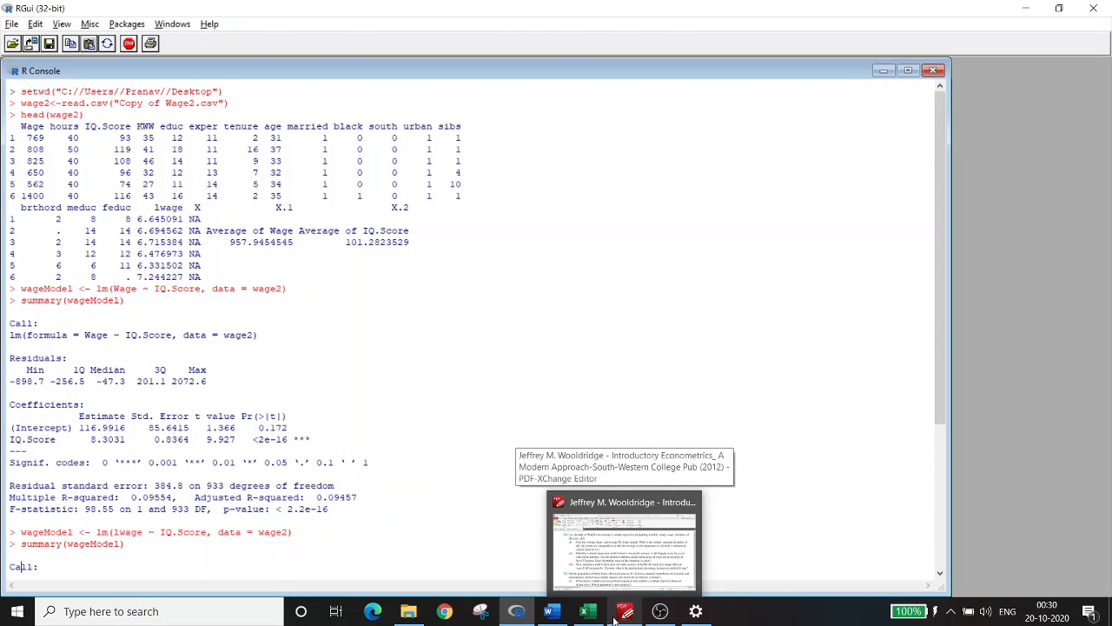
pyautogui.click(614, 615)
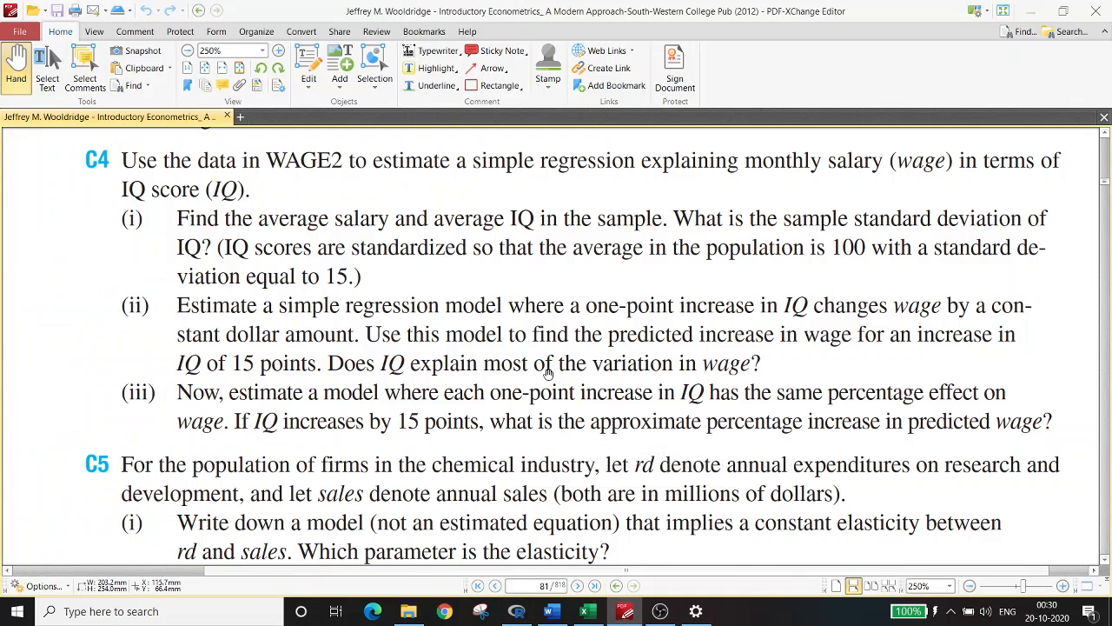